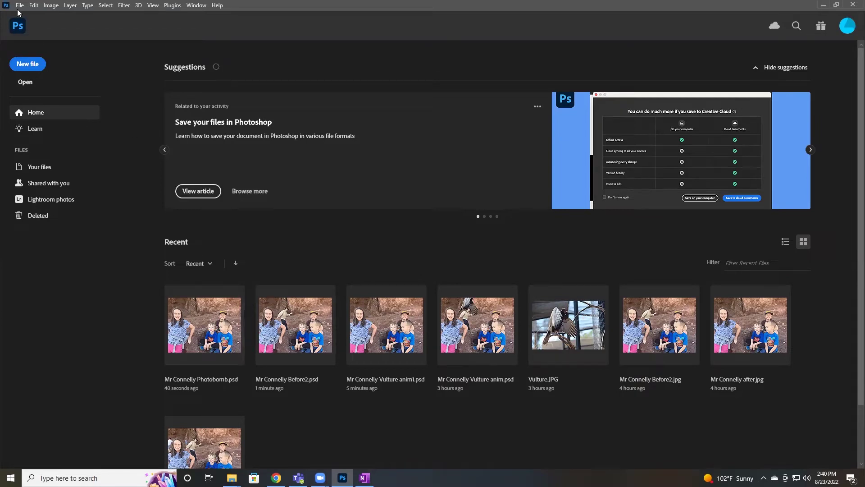
# Open the layered Photobomb.psd document from the 01 Photobombing 101 folder.
pyautogui.click(32, 84)
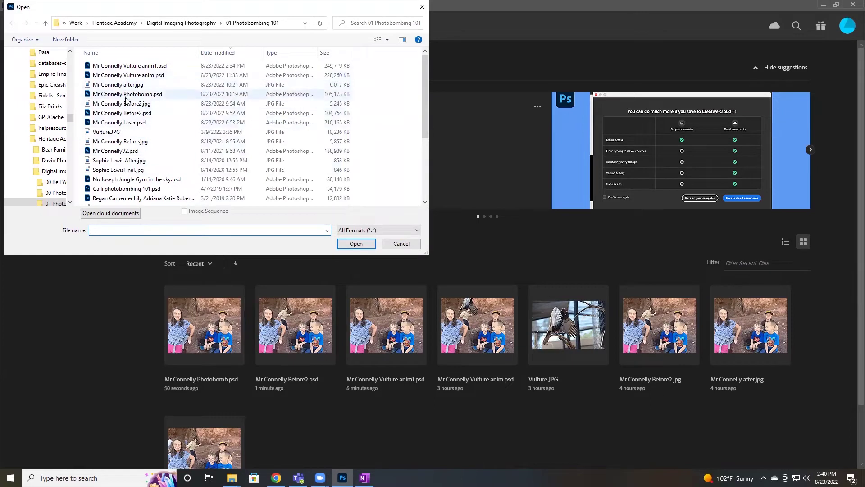
pyautogui.click(128, 95)
pyautogui.click(355, 243)
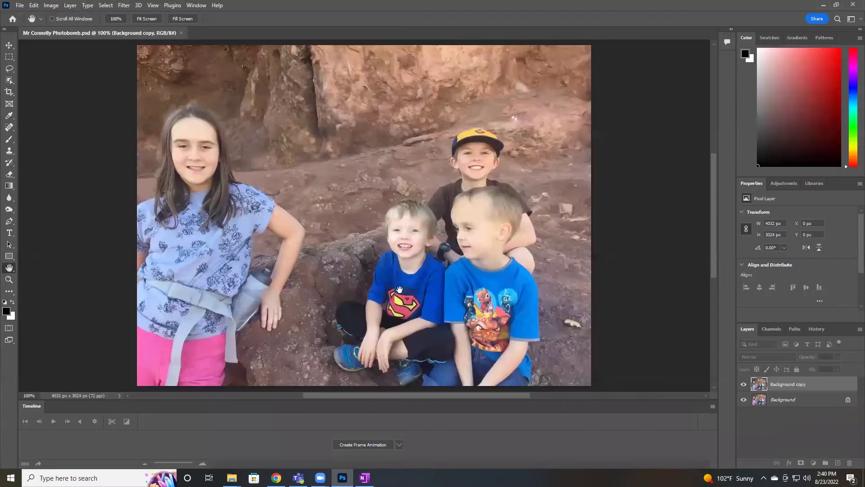
# Compare the photo with the Background copy layer hidden and shown.
pyautogui.click(744, 385)
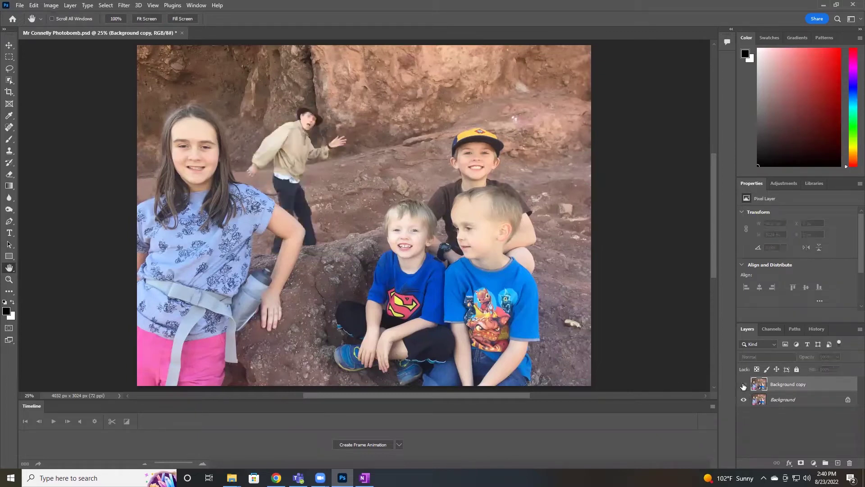
pyautogui.click(744, 385)
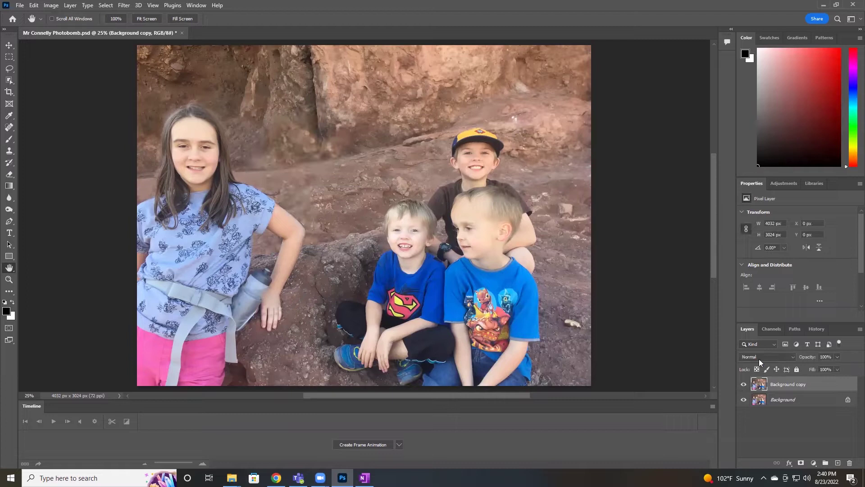
pyautogui.click(744, 386)
pyautogui.click(742, 386)
# Open the recent Before2.jpg and after.jpg versions of the photo.
pyautogui.click(20, 6)
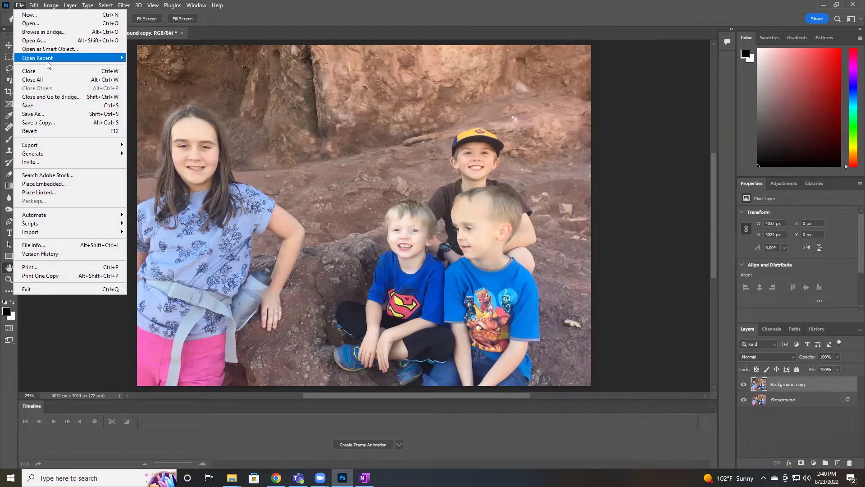
pyautogui.moveTo(48, 62)
pyautogui.click(168, 100)
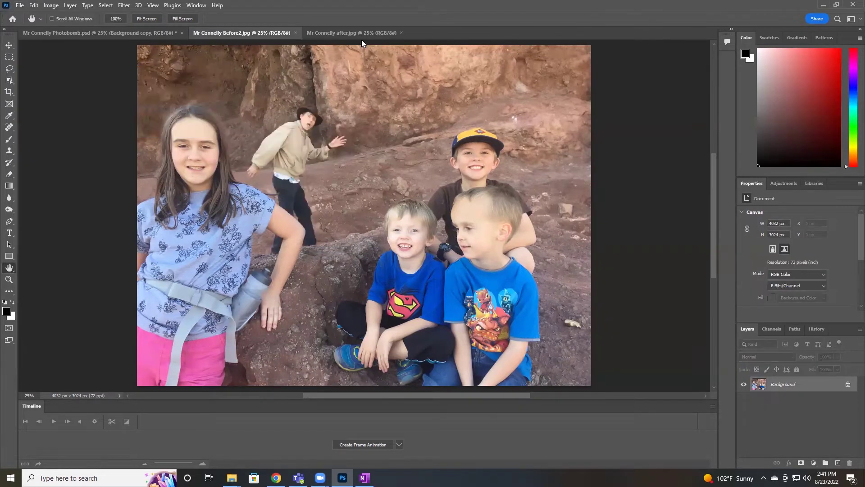
# Compare the after.jpg and Before2.jpg images by alternating between the two documents.
pyautogui.click(349, 33)
pyautogui.click(245, 33)
pyautogui.click(352, 32)
pyautogui.click(250, 33)
# Copy the entire after.jpg image and paste it as a new layer in the Before2.jpg document.
pyautogui.click(349, 36)
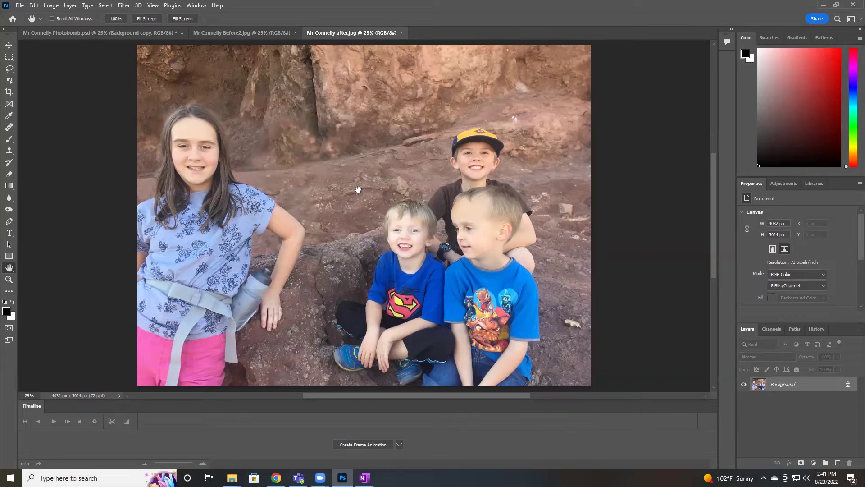
pyautogui.hotkey('ctrl', 'a')
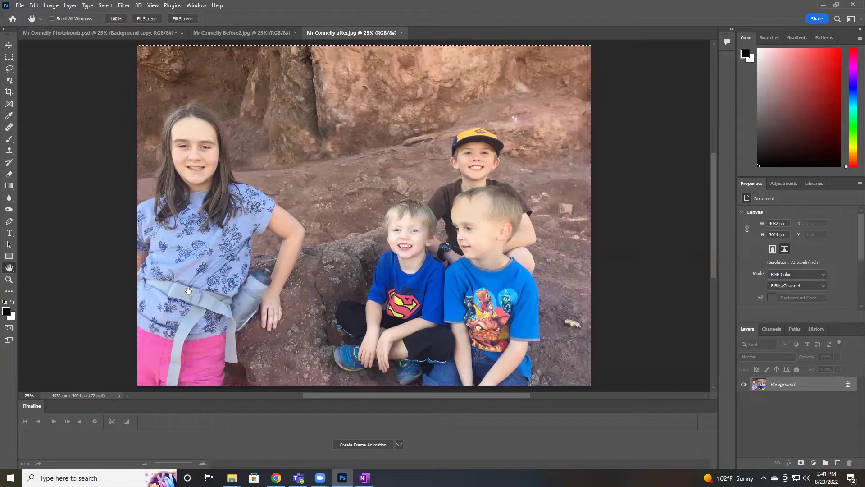
pyautogui.click(234, 33)
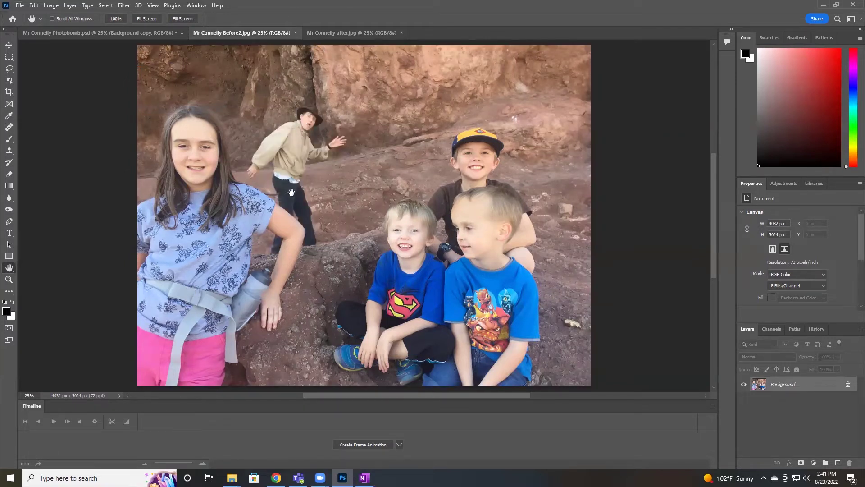
pyautogui.hotkey('ctrl', 'v')
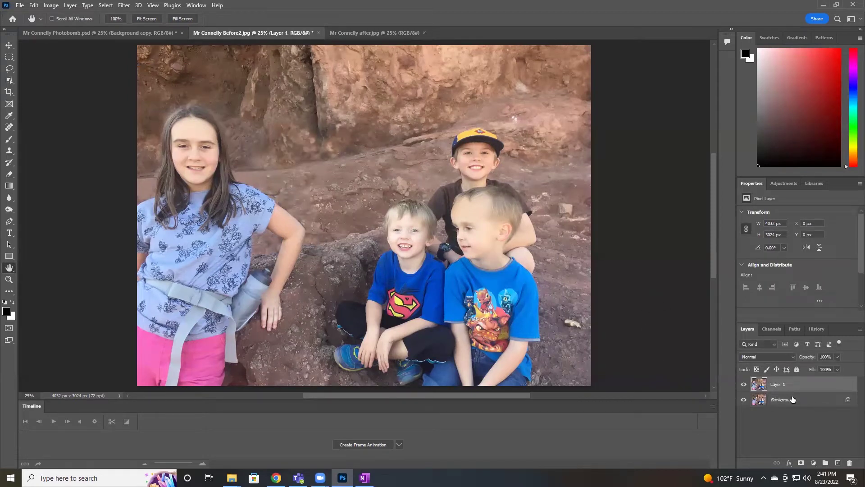
# Check the alignment of Layer 1 with the Background by repeatedly hiding and showing Layer 1.
pyautogui.click(745, 385)
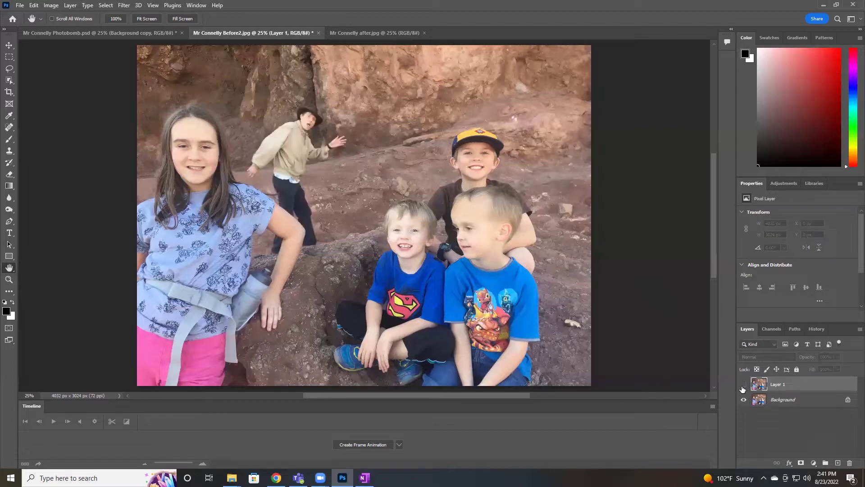
pyautogui.click(744, 385)
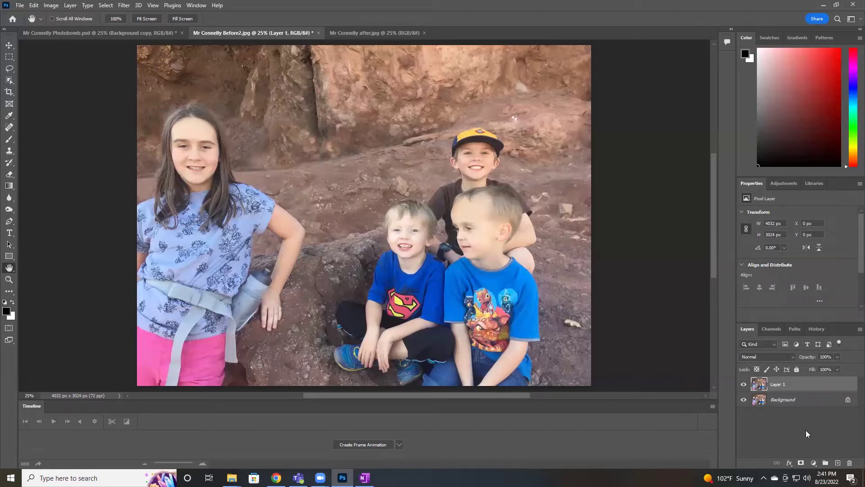
pyautogui.click(744, 384)
pyautogui.click(743, 385)
pyautogui.click(744, 387)
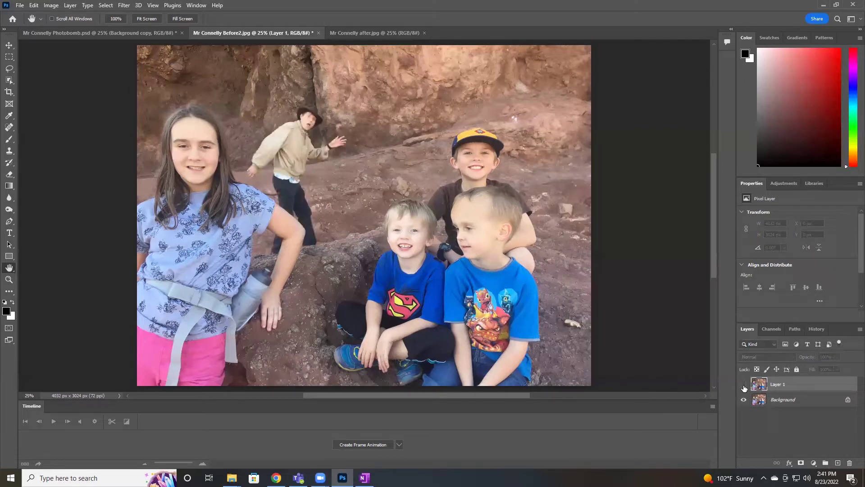
pyautogui.click(744, 386)
pyautogui.click(743, 385)
pyautogui.click(744, 386)
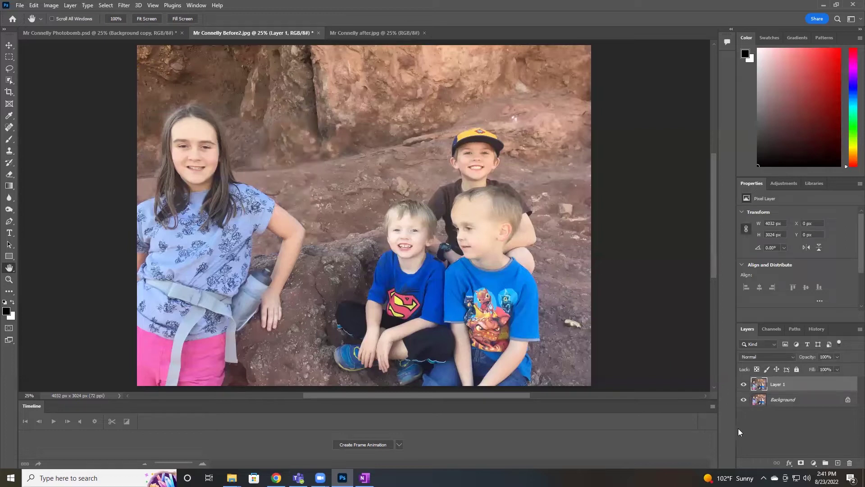
# Close the Photobomb.psd document without saving and close the after.jpg document.
pyautogui.click(182, 33)
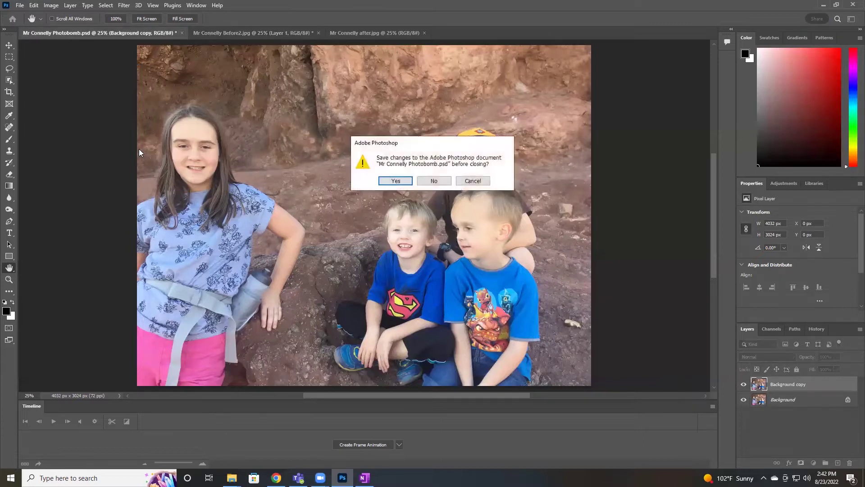
pyautogui.click(435, 181)
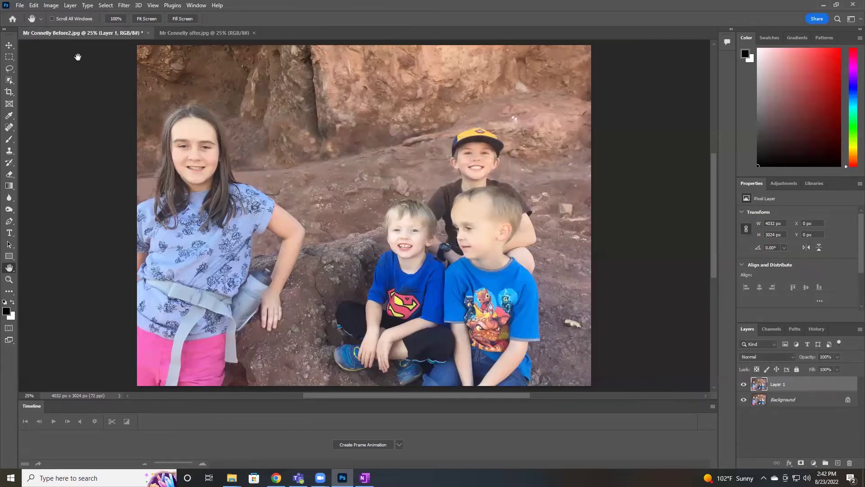
pyautogui.click(219, 32)
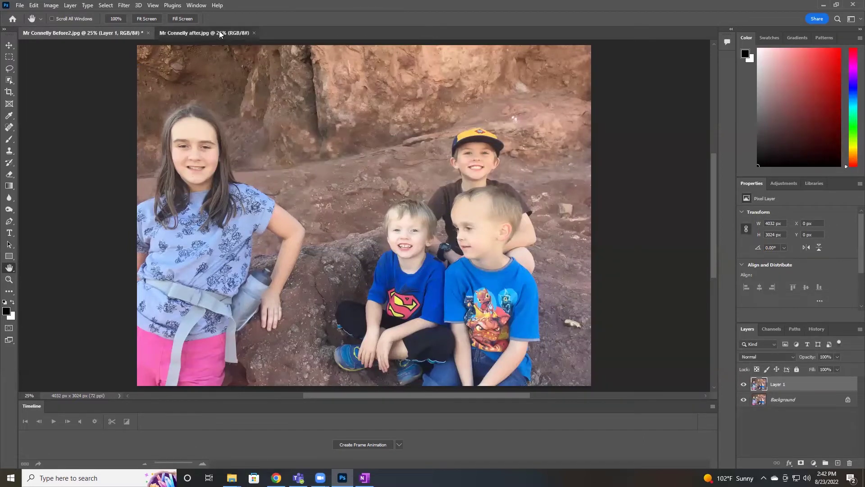
pyautogui.click(254, 33)
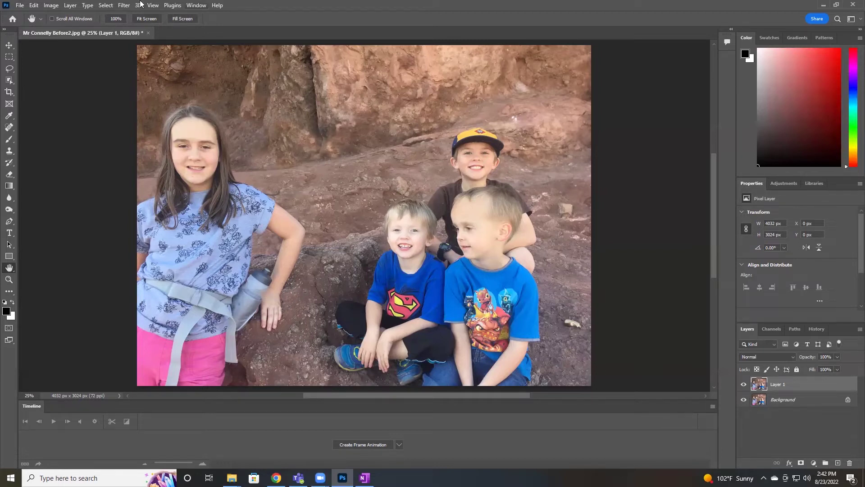
# Hide the Timeline and display it again.
pyautogui.click(196, 5)
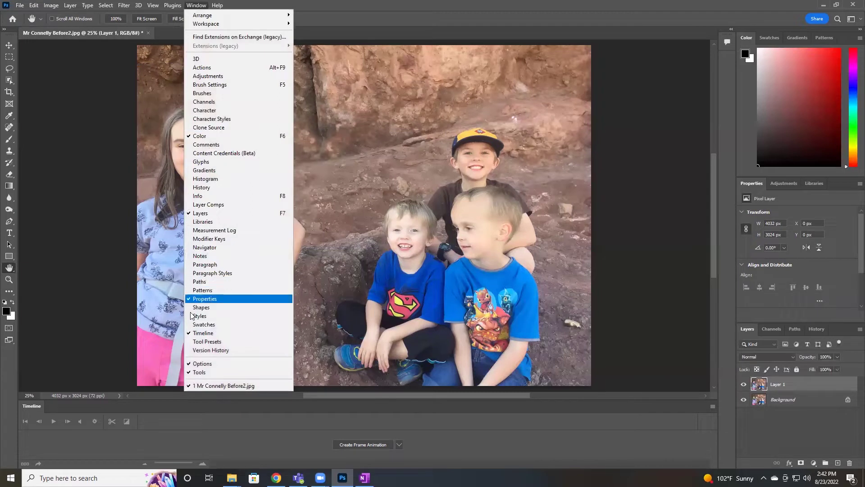
pyautogui.click(195, 331)
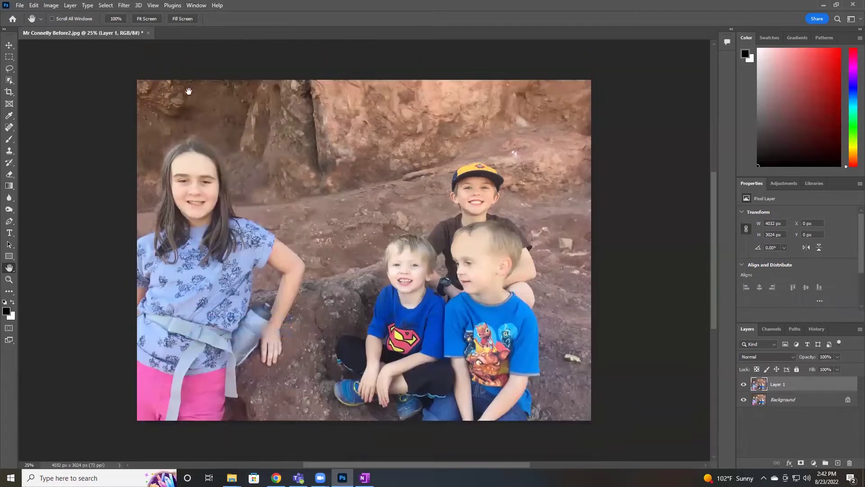
pyautogui.click(198, 7)
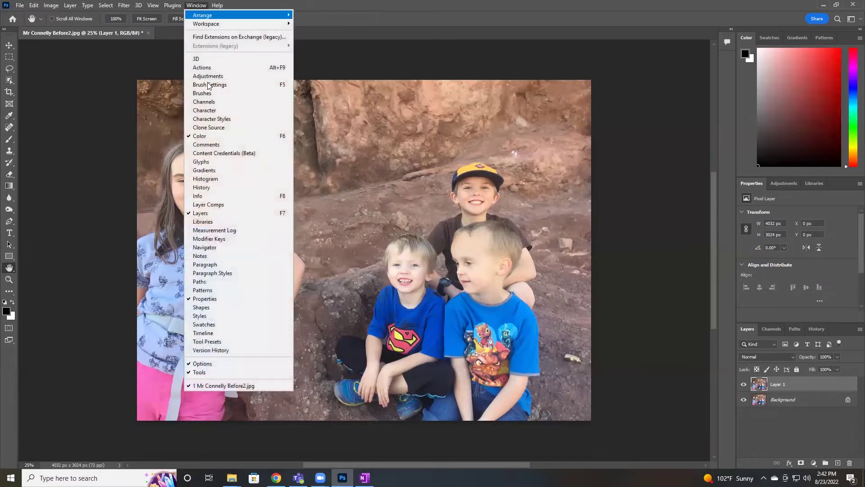
pyautogui.click(203, 333)
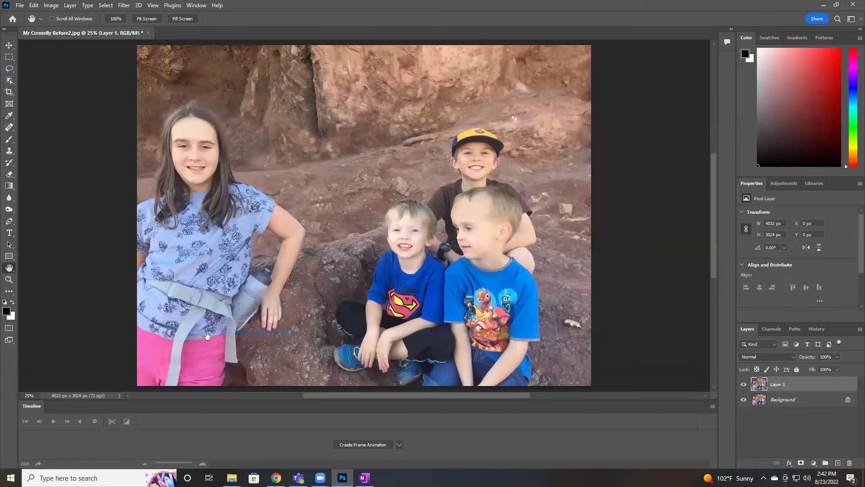
# Switch the timeline type between video timeline and frame animation, ending on frame animation.
pyautogui.click(400, 444)
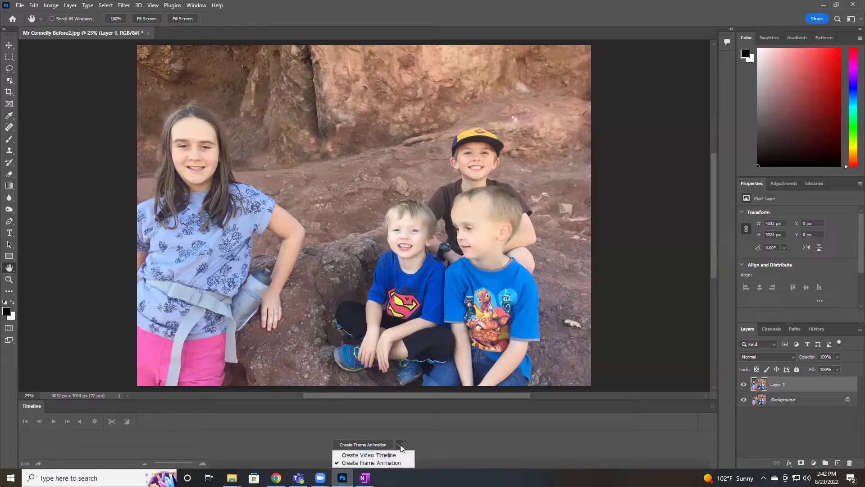
pyautogui.click(392, 455)
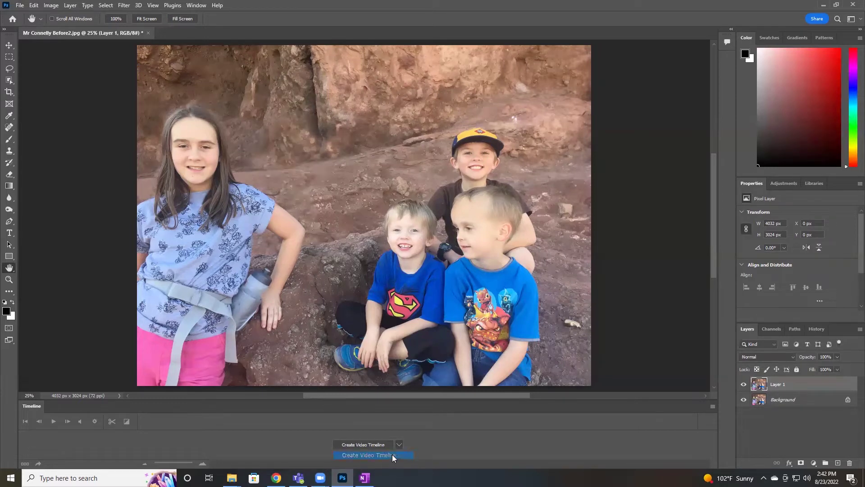
pyautogui.click(398, 445)
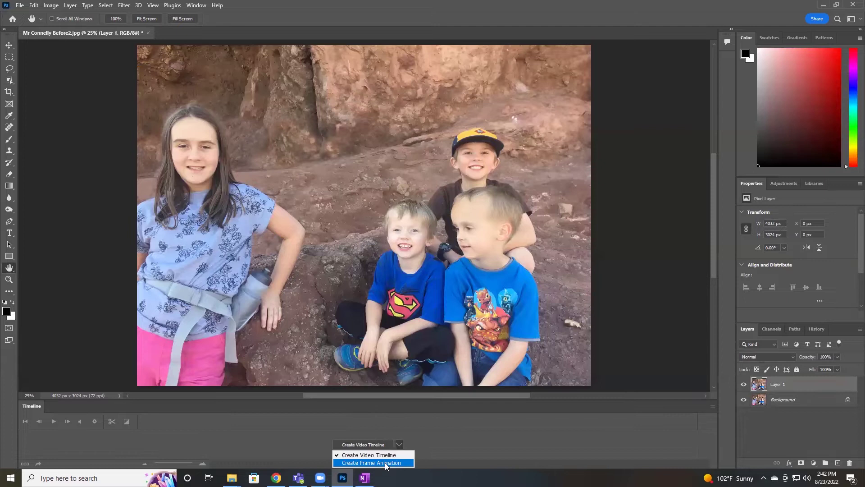
pyautogui.click(385, 462)
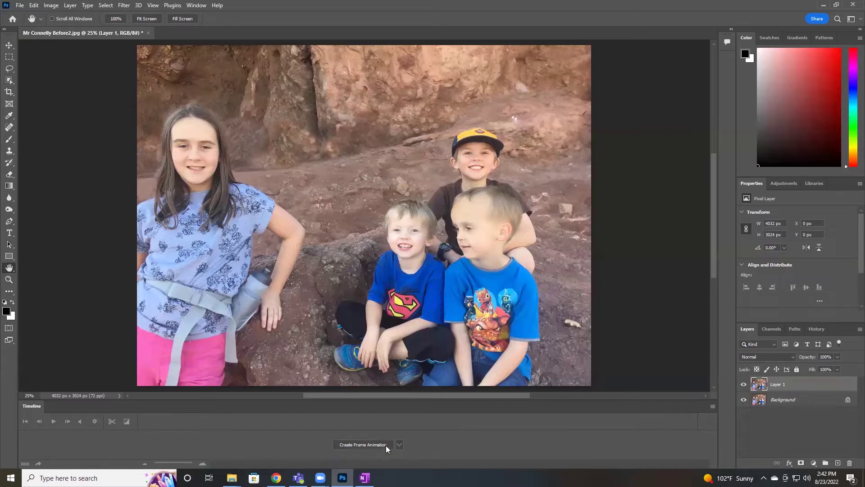
pyautogui.click(401, 446)
pyautogui.click(398, 454)
pyautogui.click(400, 445)
pyautogui.click(393, 463)
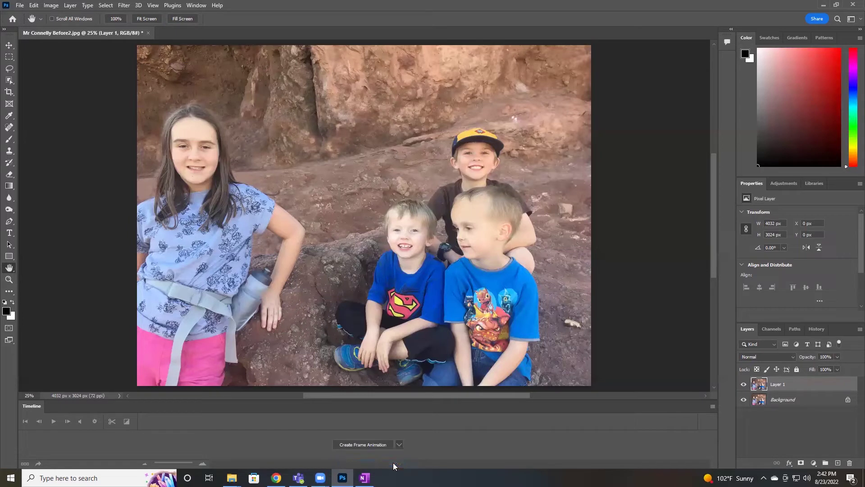
# Create a frame animation in the Timeline and duplicate its first frame to add a second one.
pyautogui.click(361, 443)
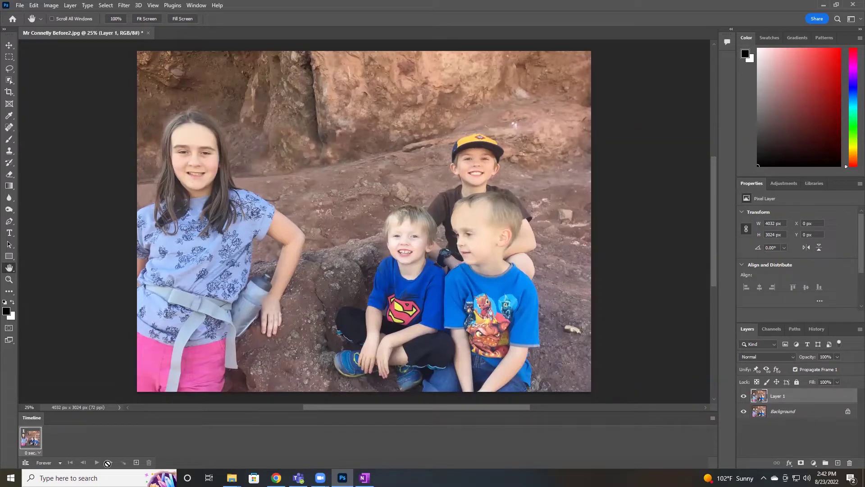
pyautogui.click(136, 462)
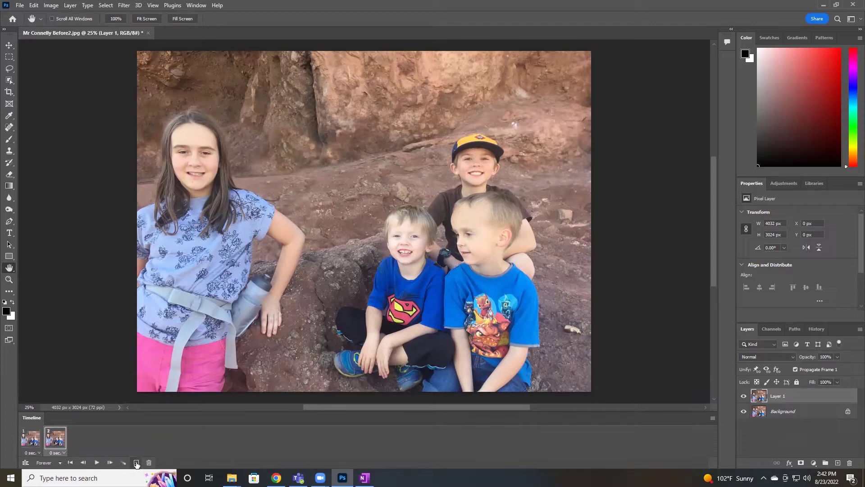
# Set the delay of frame 1 to 2.0 seconds and the delay of frame 2 to 0.2 seconds.
pyautogui.click(26, 440)
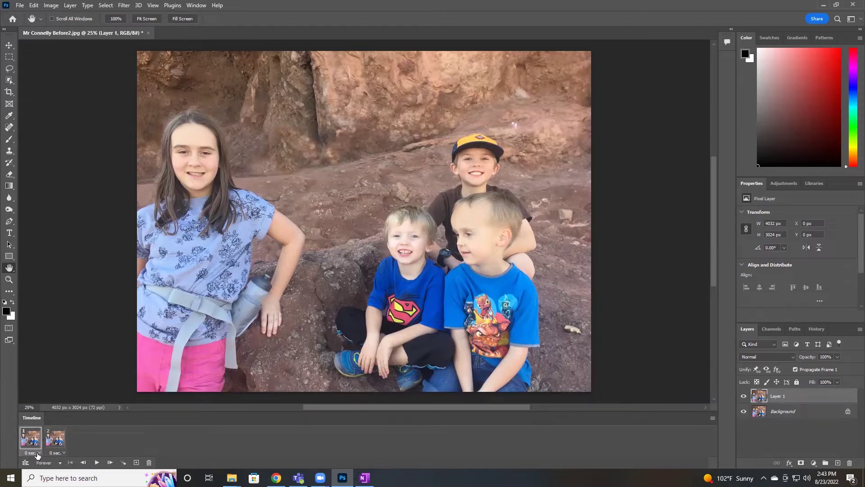
pyautogui.click(39, 453)
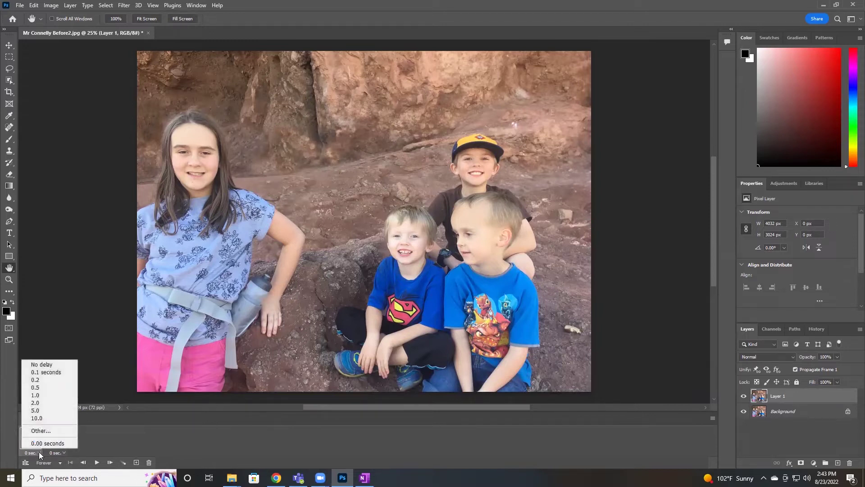
pyautogui.click(38, 402)
pyautogui.click(64, 453)
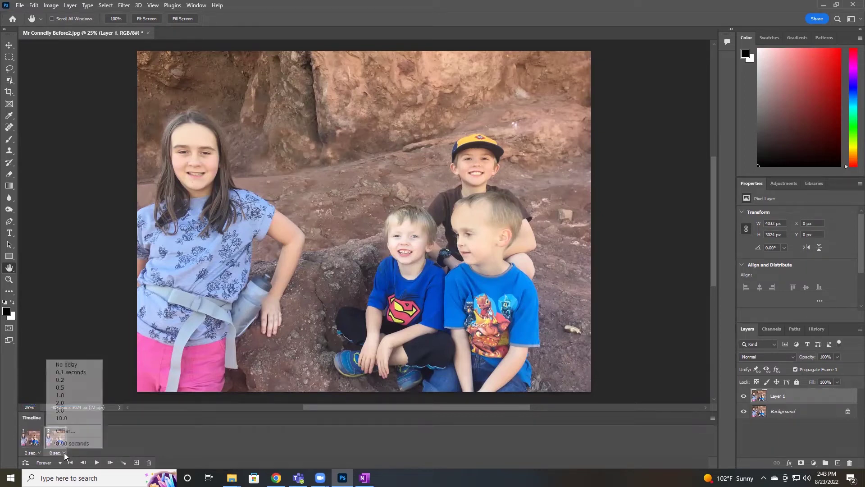
pyautogui.click(61, 379)
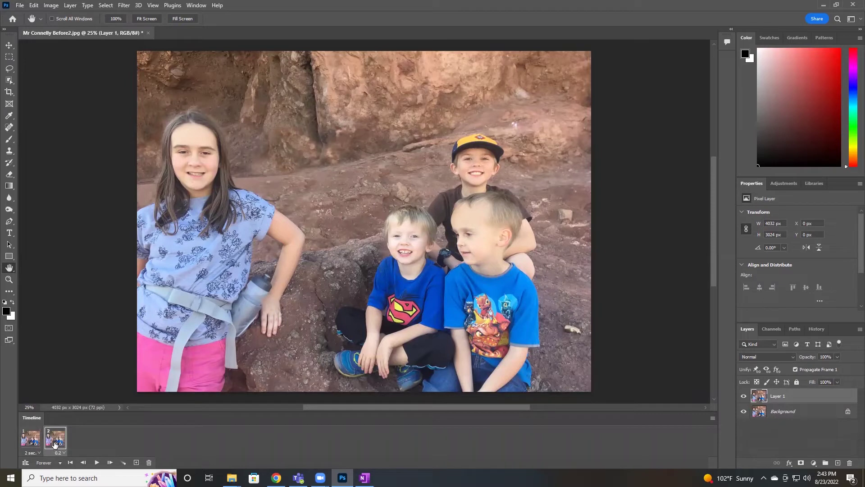
# Hide Layer 1 in frame 2 so it shows the original photo, and play the animation.
pyautogui.click(30, 441)
pyautogui.click(55, 439)
pyautogui.click(744, 396)
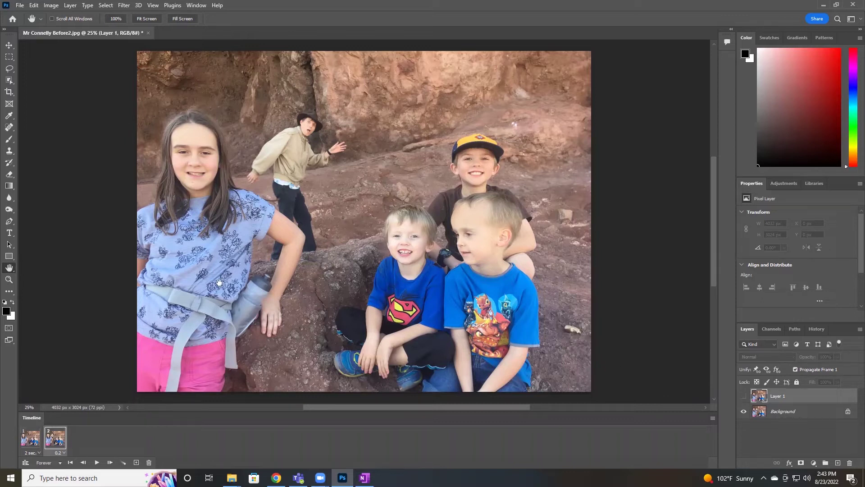
pyautogui.click(97, 463)
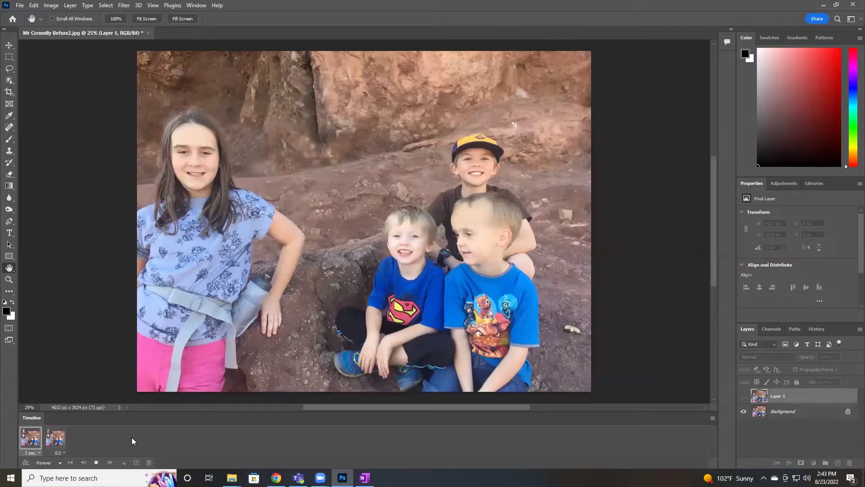
# Stop the animation playback and select frame 2 in the Timeline.
pyautogui.press('space')
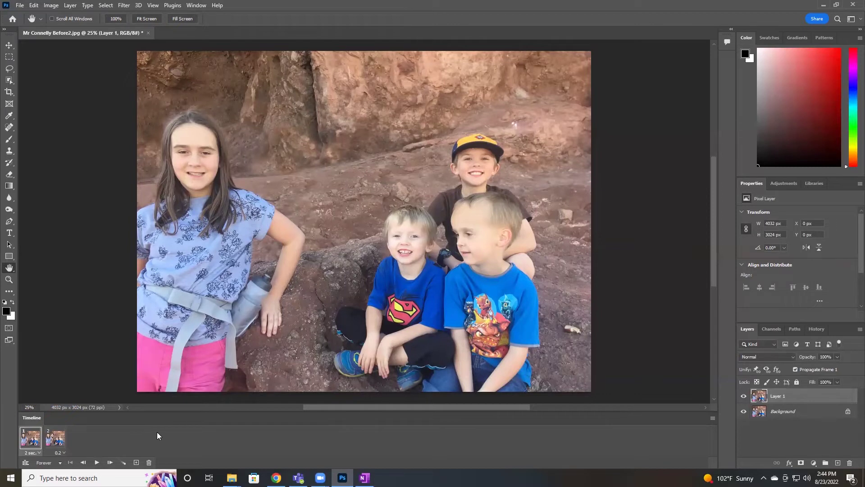
pyautogui.click(55, 439)
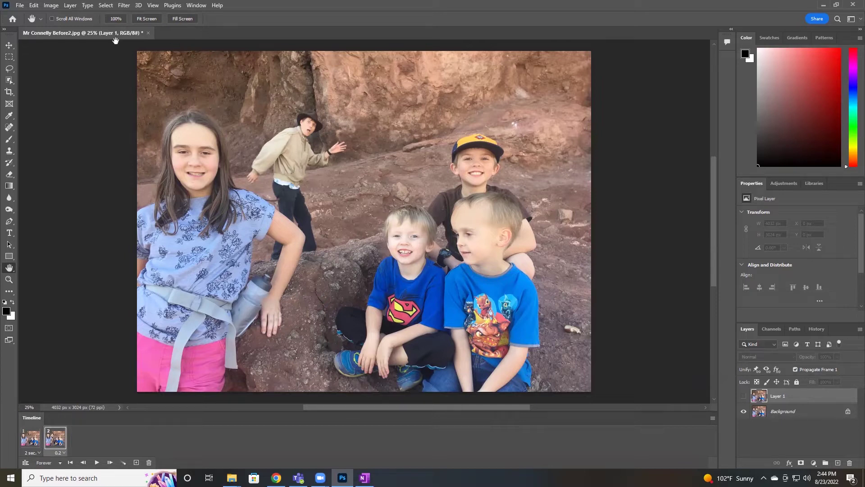
# Open the image file Vulture.JPG as a second document.
pyautogui.click(19, 6)
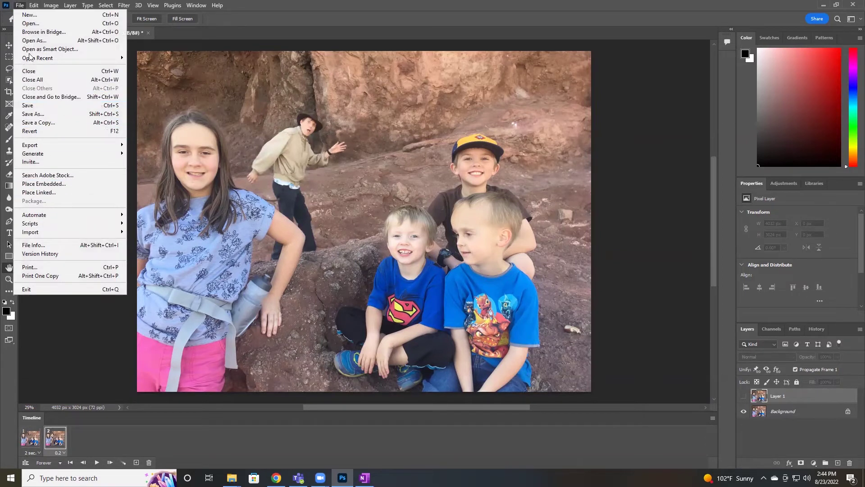
pyautogui.click(31, 23)
pyautogui.scroll(-5, 137, 134)
pyautogui.click(106, 200)
pyautogui.doubleClick(314, 200)
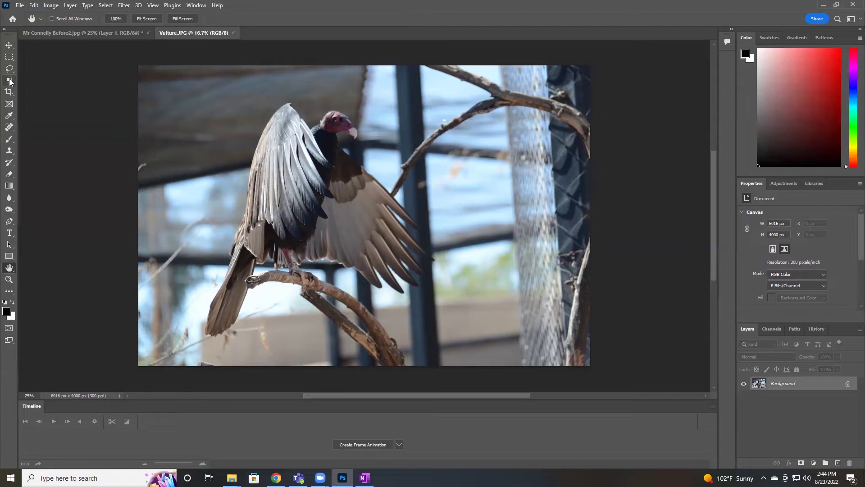
# Select the whole vulture with the Object Selection Tool.
pyautogui.moveTo(9, 80); pyautogui.dragTo(31, 81)
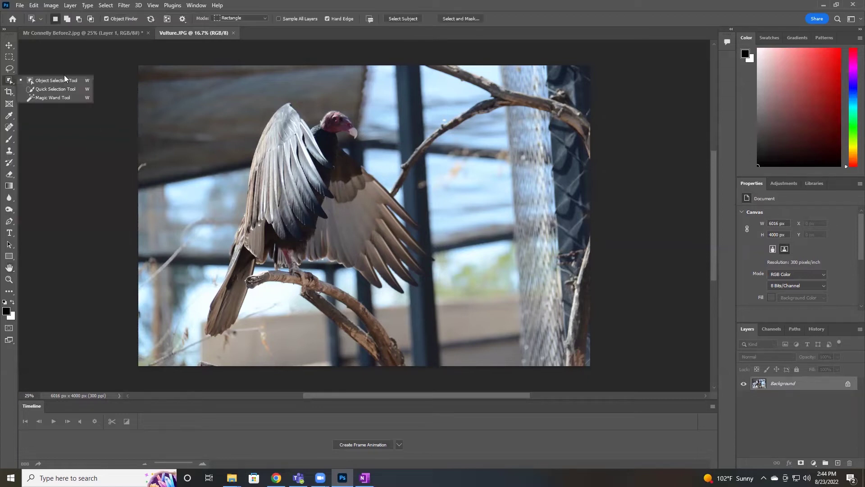
pyautogui.click(49, 80)
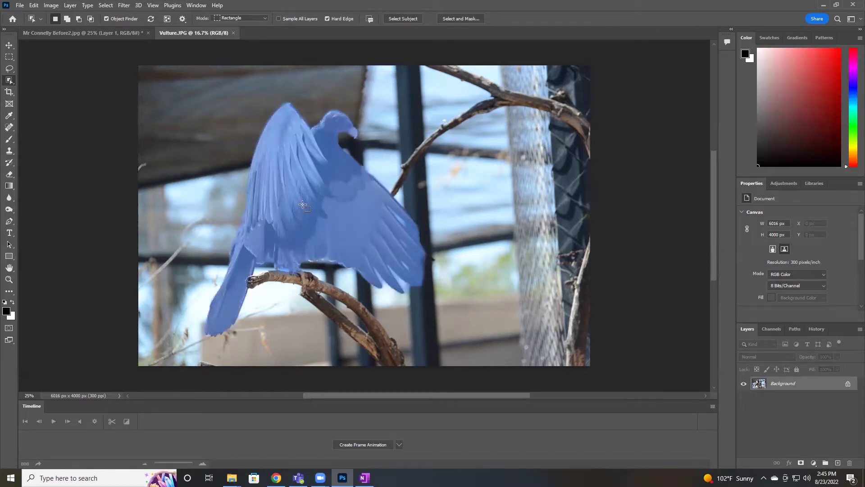
pyautogui.click(331, 228)
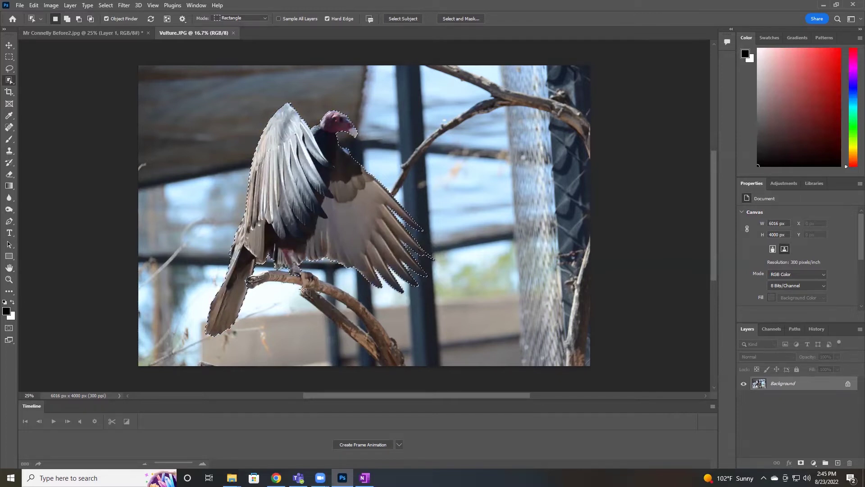
# Subtract the background patch between the vulture's neck and wing from the selection with the Magnetic Lasso Tool.
pyautogui.click(10, 69)
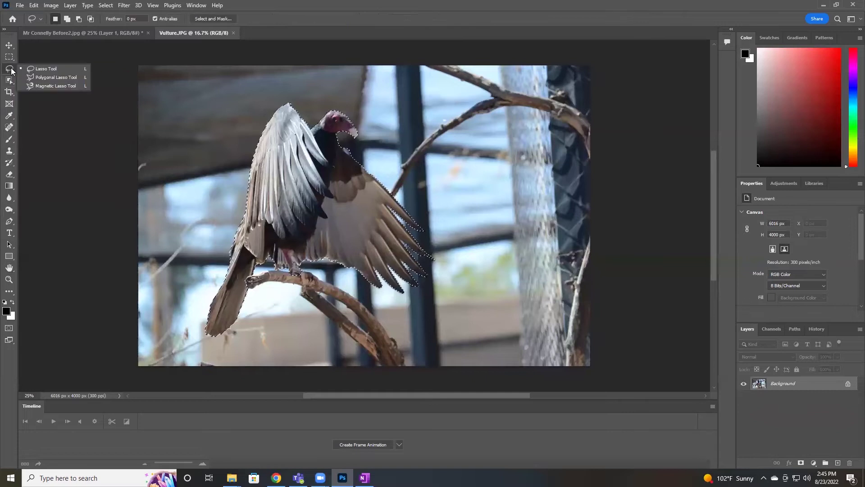
pyautogui.click(50, 86)
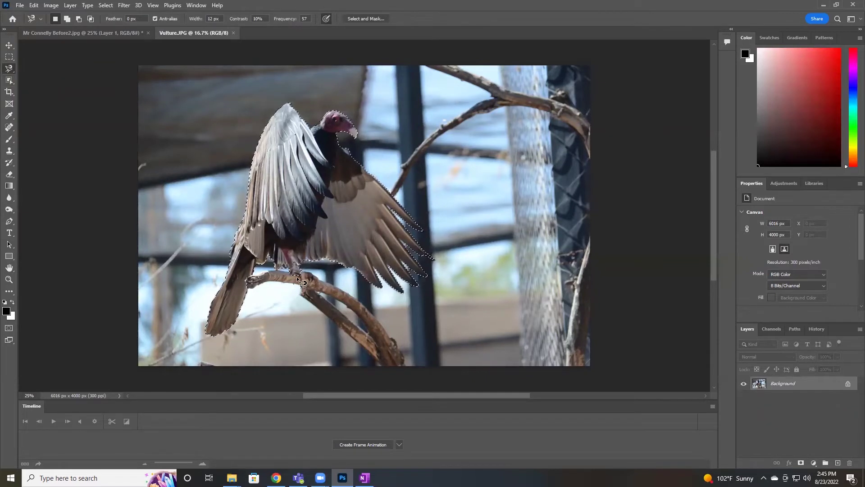
pyautogui.press('z')
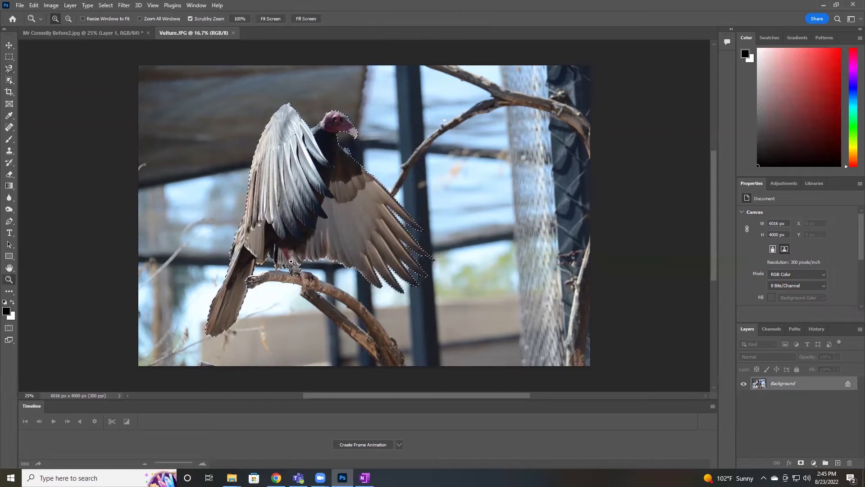
pyautogui.moveTo(349, 153); pyautogui.dragTo(383, 209)
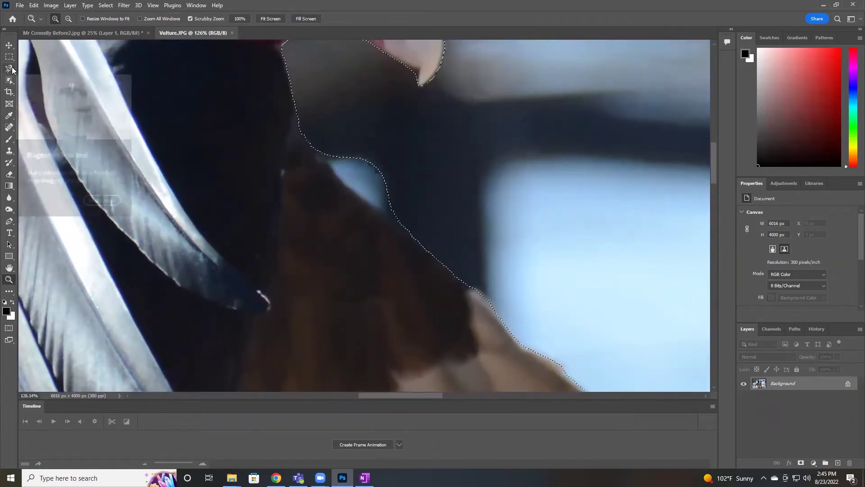
pyautogui.click(11, 69)
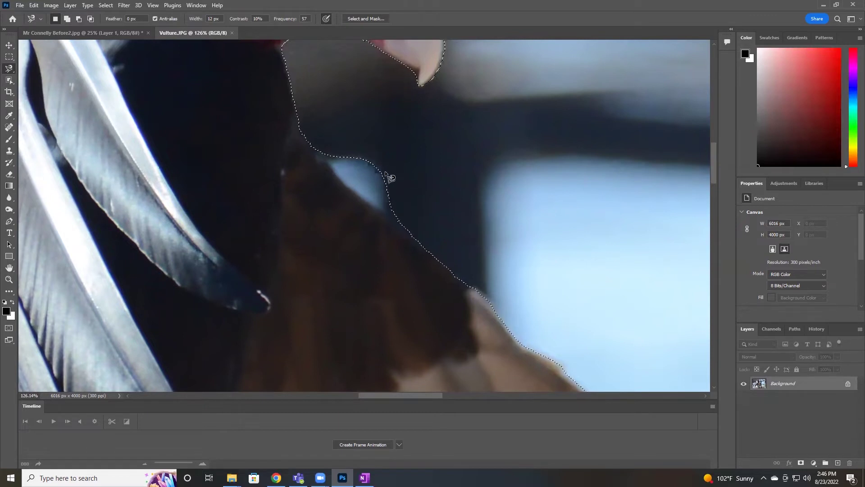
pyautogui.press('alt')
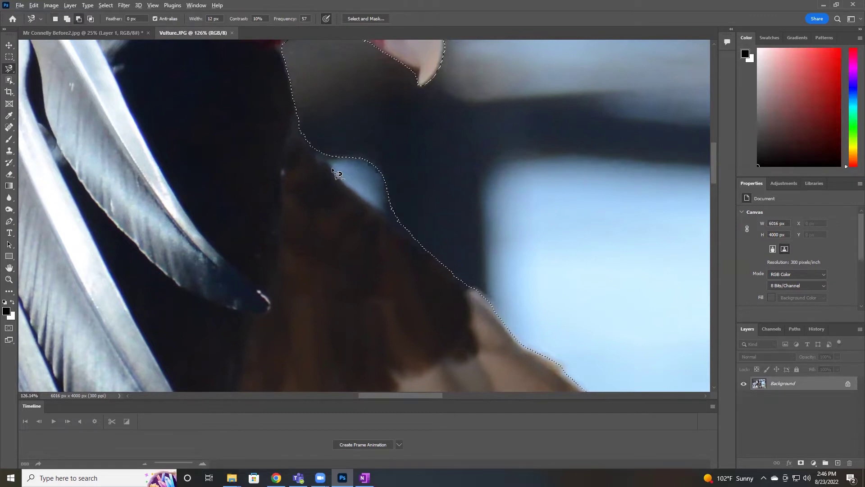
pyautogui.click(315, 150)
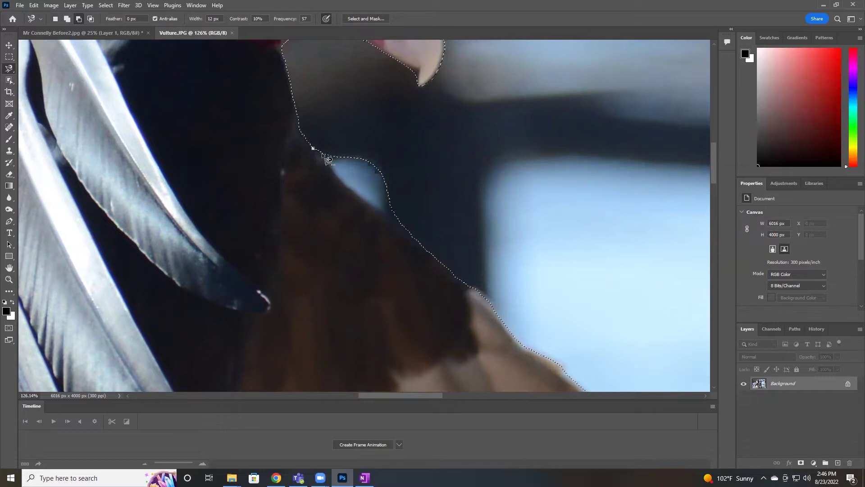
pyautogui.click(329, 166)
pyautogui.click(347, 186)
pyautogui.click(391, 223)
pyautogui.click(418, 244)
pyautogui.click(431, 249)
pyautogui.click(423, 199)
pyautogui.click(403, 151)
pyautogui.click(342, 127)
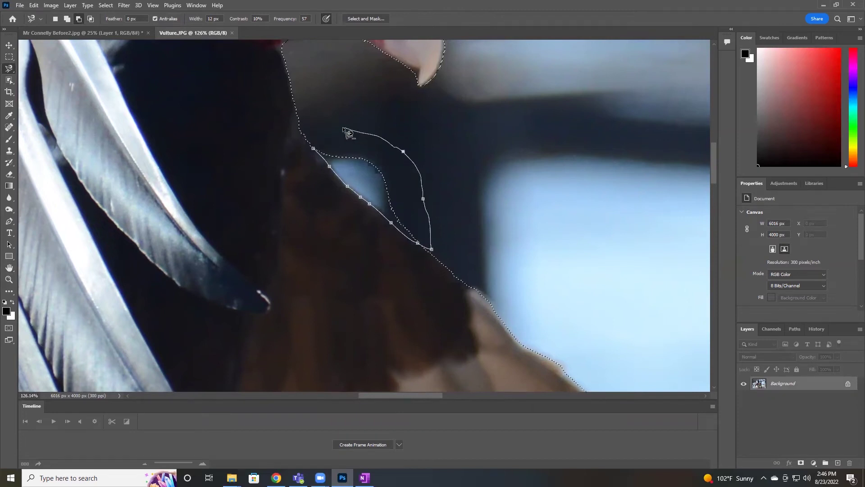
pyautogui.click(318, 153)
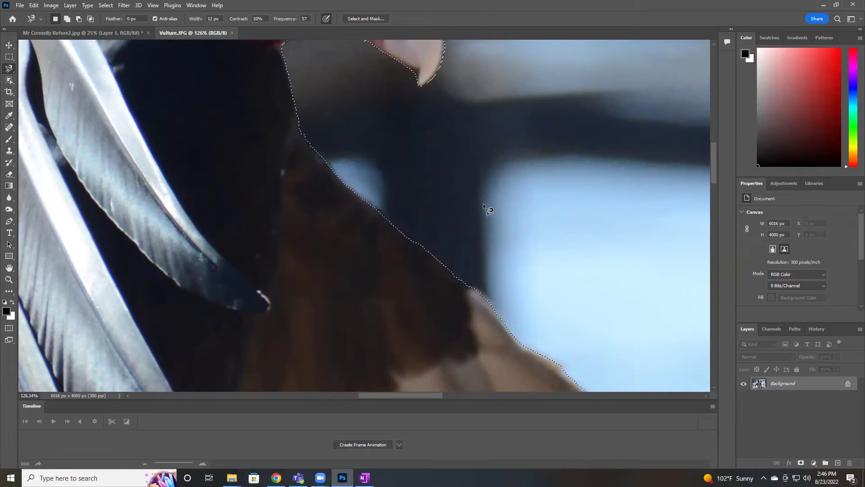
# Subtract the bits of branch beside the rear claw and under the vulture's foot from the selection.
pyautogui.doubleClick(9, 267)
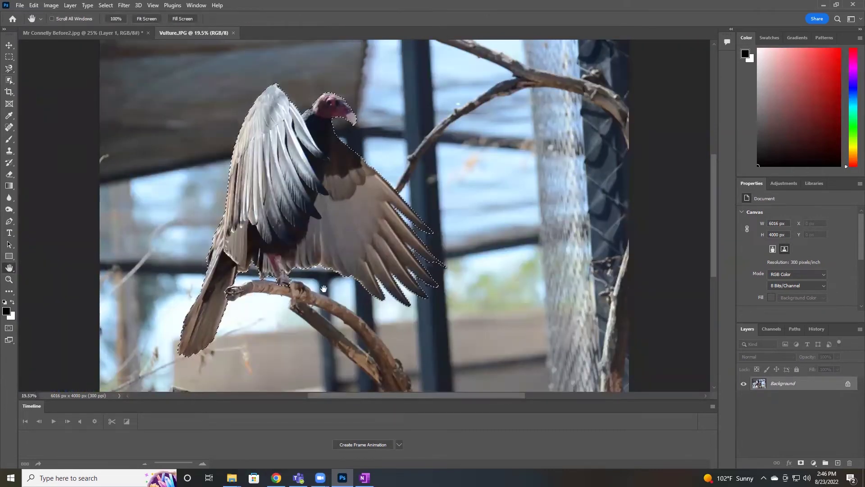
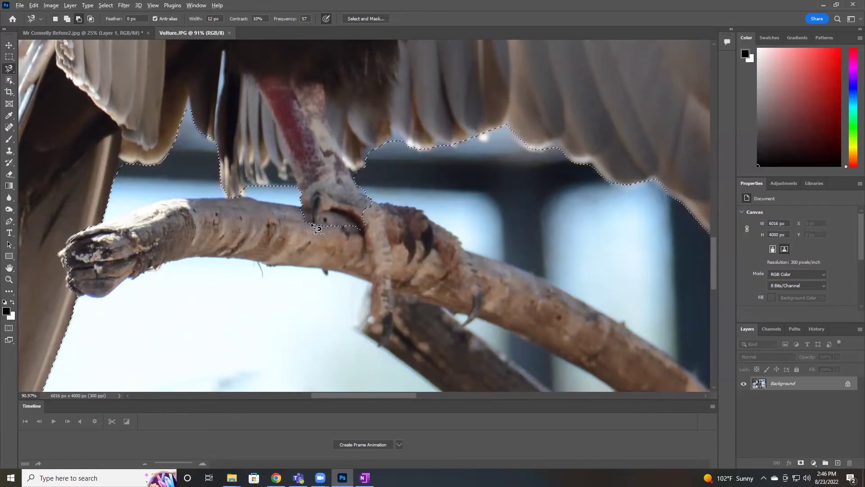
pyautogui.click(312, 222)
pyautogui.click(313, 210)
pyautogui.click(294, 212)
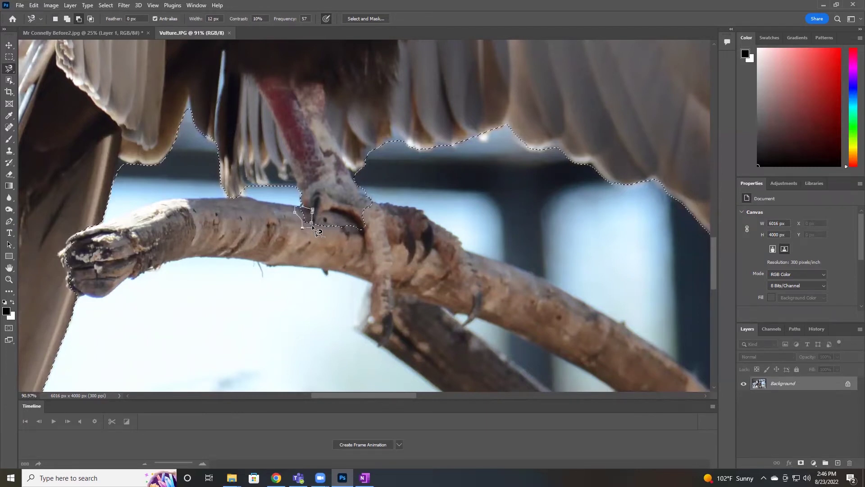
pyautogui.click(311, 223)
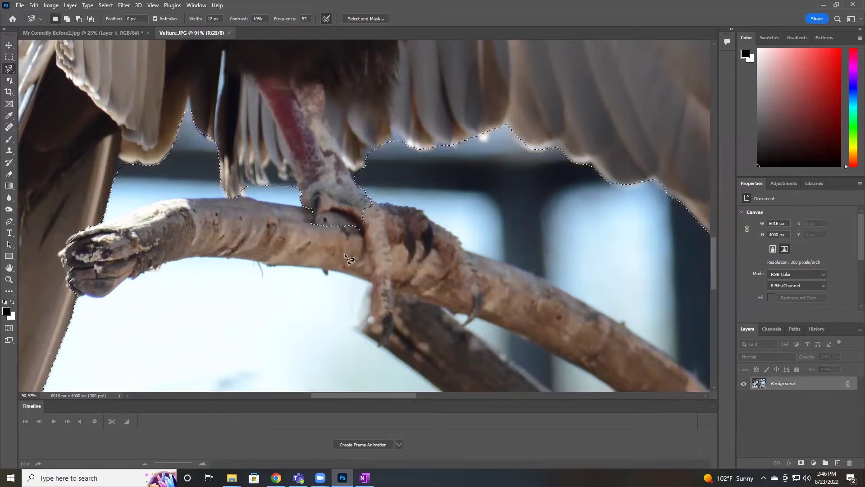
pyautogui.moveTo(323, 209)
pyautogui.mouseDown()
pyautogui.moveTo(364, 224)
pyautogui.moveTo(360, 232)
pyautogui.moveTo(350, 213)
pyautogui.moveTo(364, 236)
pyautogui.moveTo(323, 228)
pyautogui.mouseUp()
pyautogui.click(323, 227)
# Add the underside of the foot's arch above the branch to the selection with the Magnetic Lasso Tool.
pyautogui.press('shift')
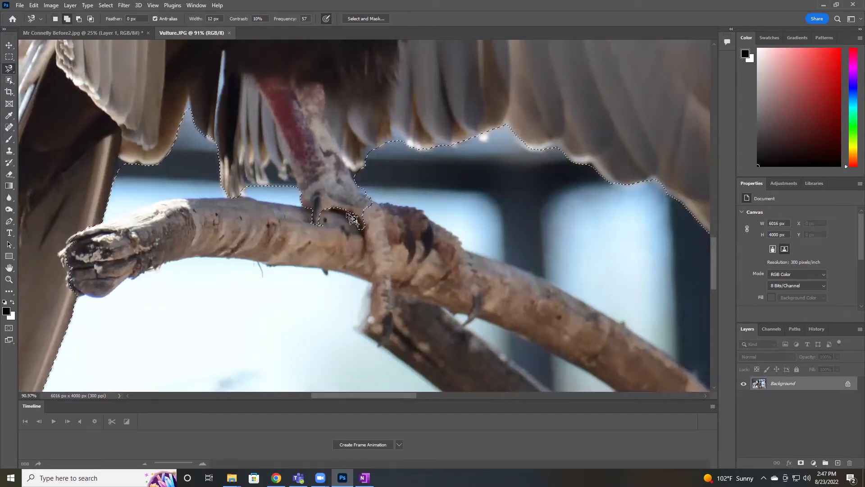
pyautogui.click(356, 221)
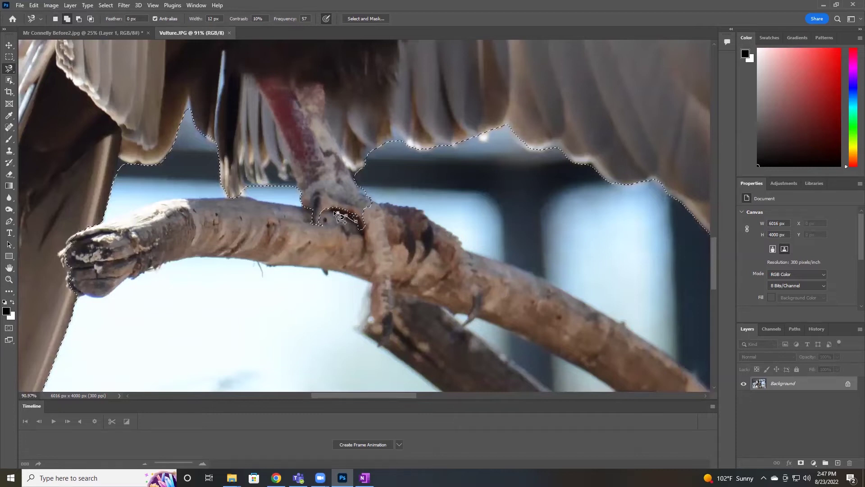
pyautogui.click(341, 198)
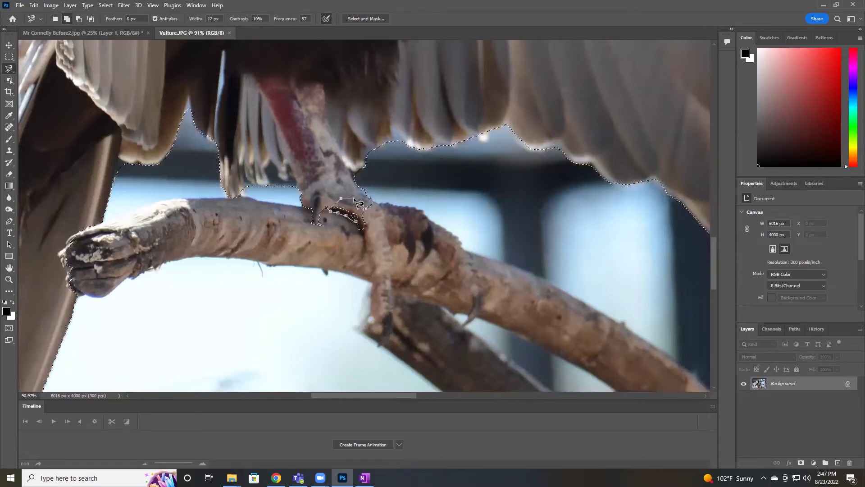
pyautogui.click(361, 204)
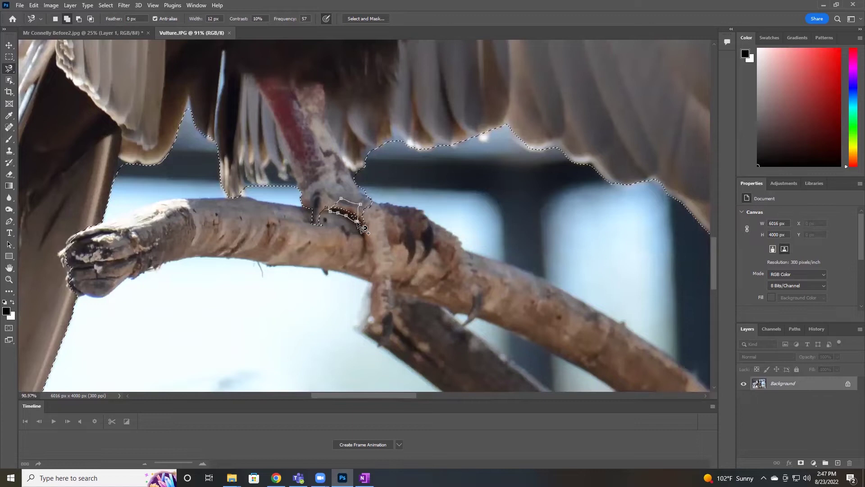
pyautogui.click(358, 223)
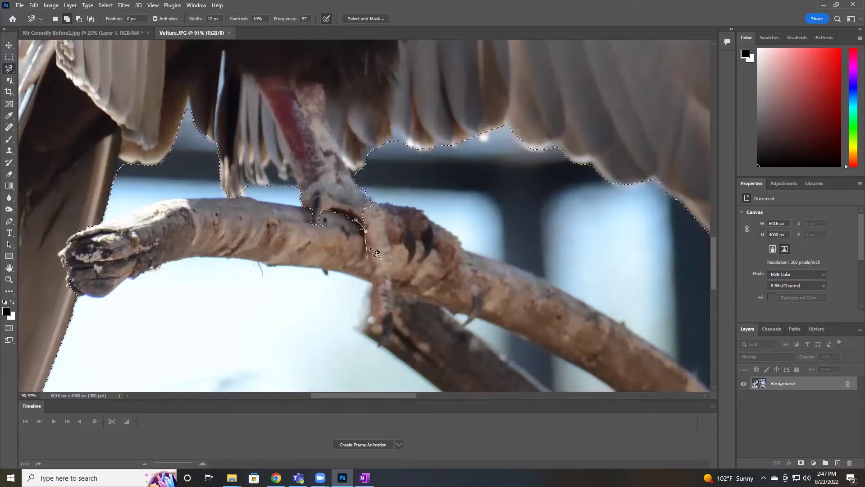
pyautogui.click(594, 296)
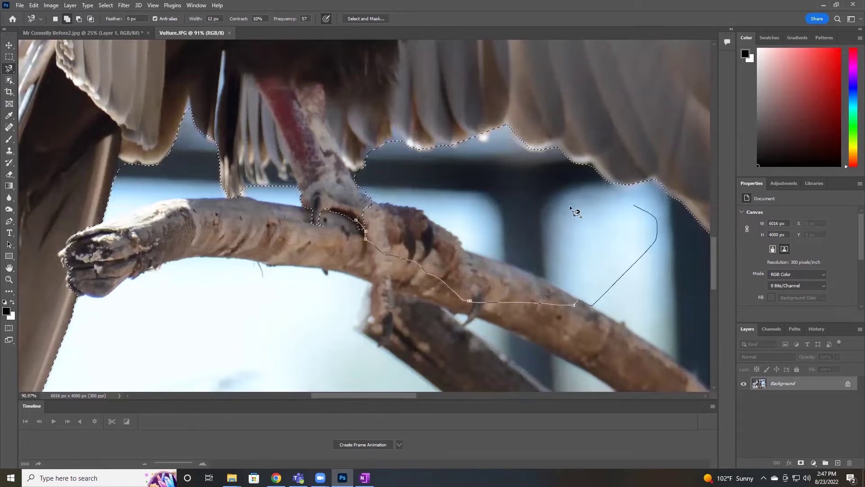
pyautogui.click(544, 149)
pyautogui.click(531, 243)
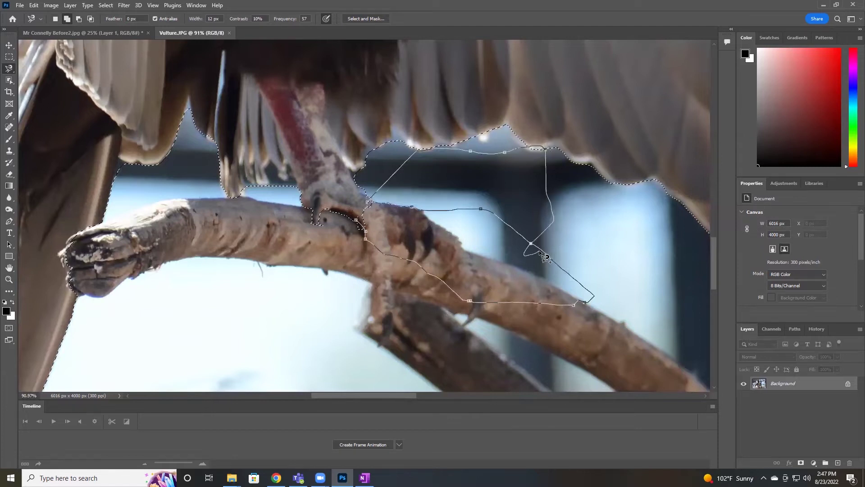
pyautogui.press('Escape')
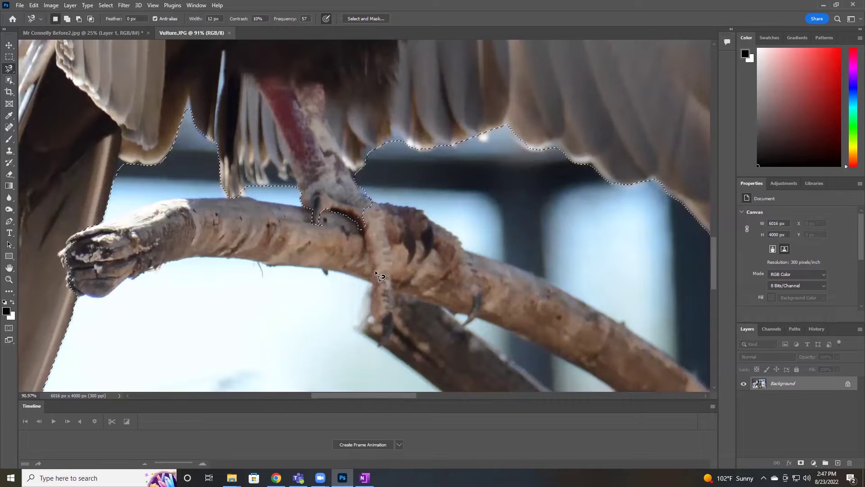
# Trace the vulture's front toes and claws on the branch with the Magnetic Lasso Tool, adding them to the selection.
pyautogui.press('shift')
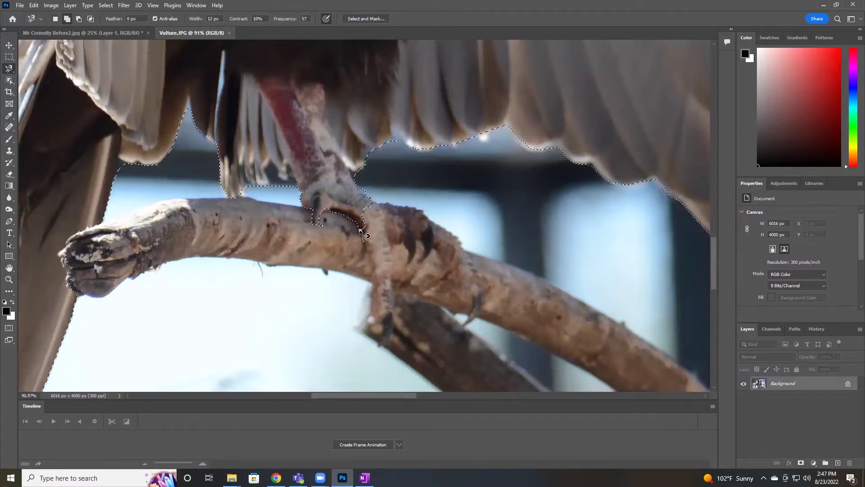
pyautogui.click(368, 253)
pyautogui.click(370, 268)
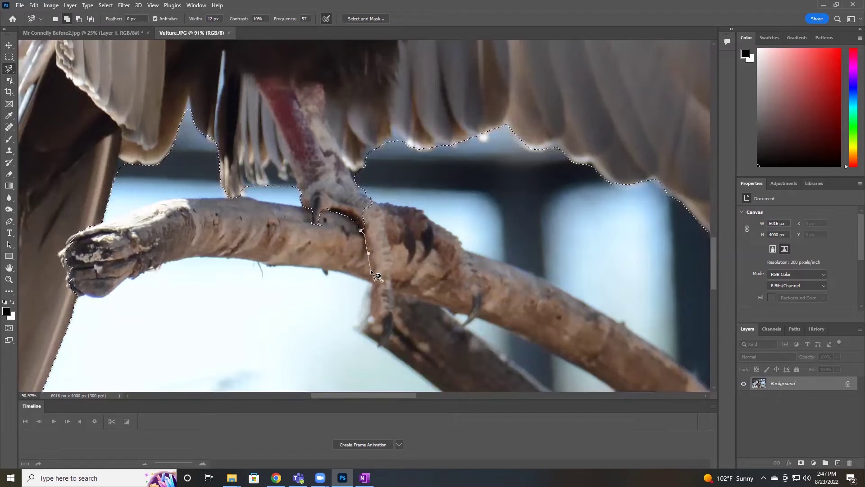
pyautogui.click(372, 283)
pyautogui.click(372, 297)
pyautogui.click(374, 320)
pyautogui.click(380, 321)
pyautogui.click(383, 325)
pyautogui.click(379, 334)
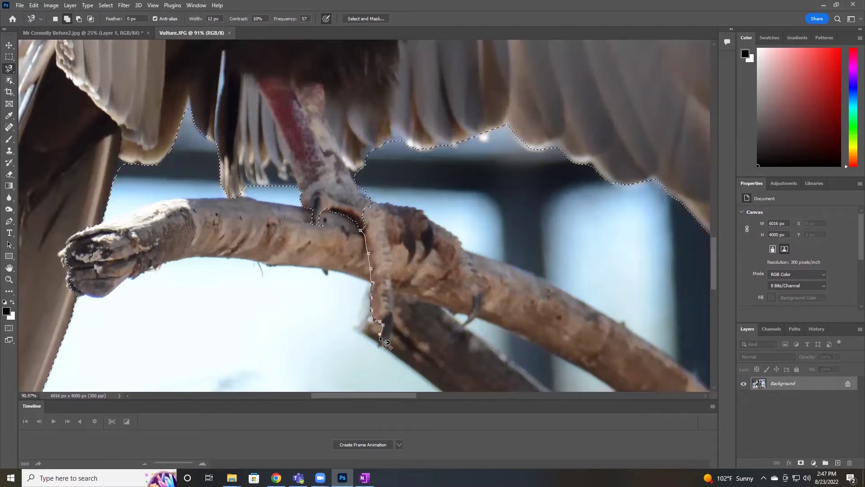
pyautogui.click(377, 344)
pyautogui.click(393, 309)
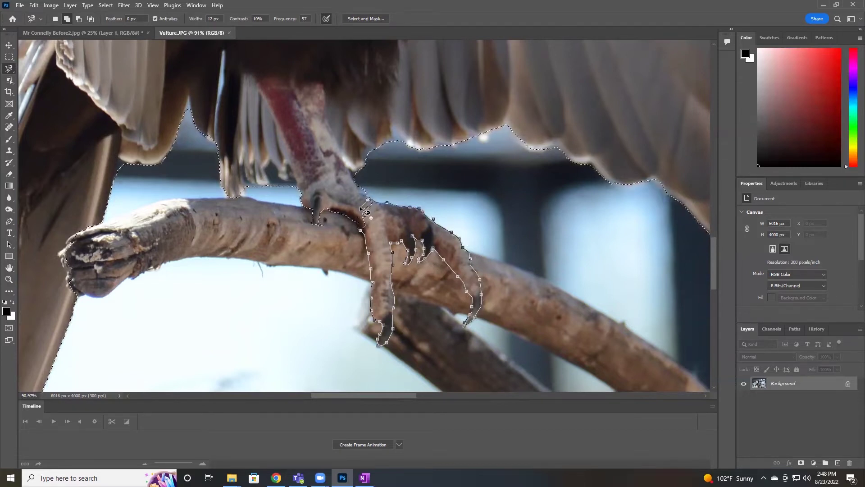
pyautogui.doubleClick(364, 235)
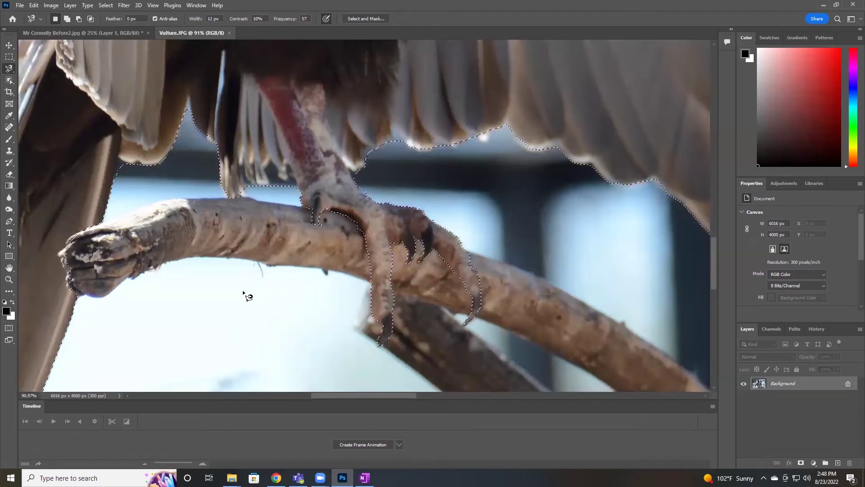
# Zoom out to show the whole selected vulture and switch back to the family photo document.
pyautogui.doubleClick(9, 269)
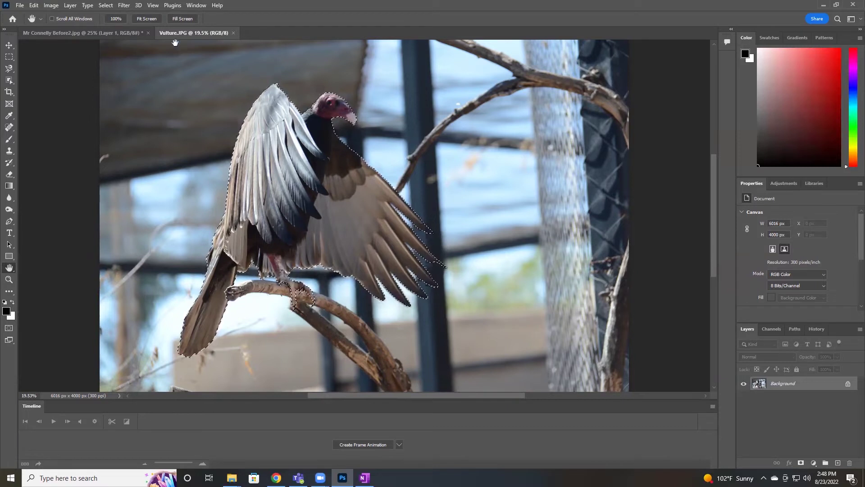
pyautogui.click(94, 34)
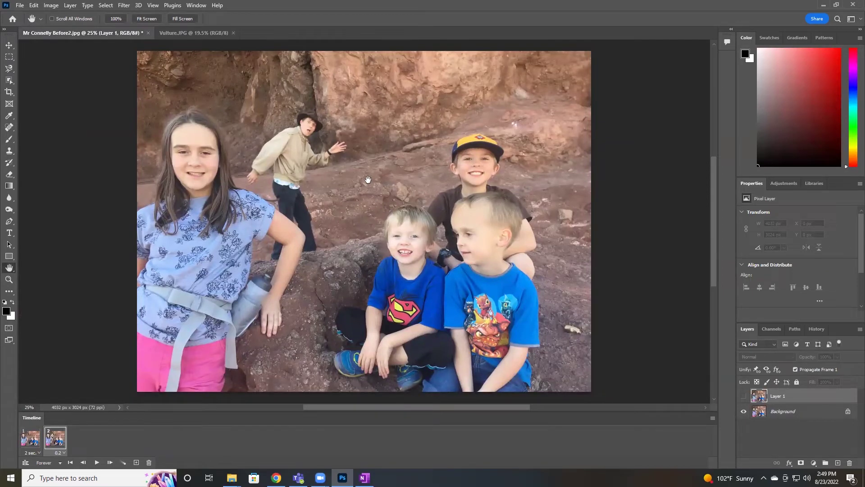
# Paste the cut-out vulture into the family photo, scale it to about 49% and place it beside the girl.
pyautogui.hotkey('ctrl', 'v')
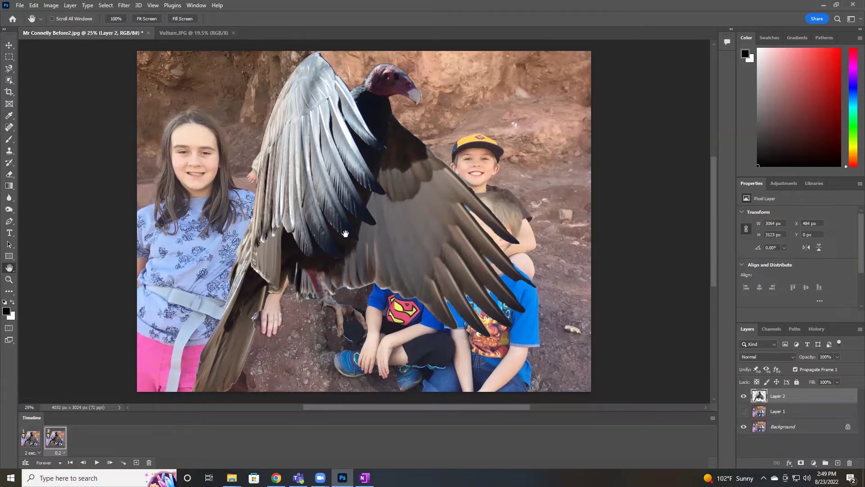
pyautogui.hotkey('ctrl', 't')
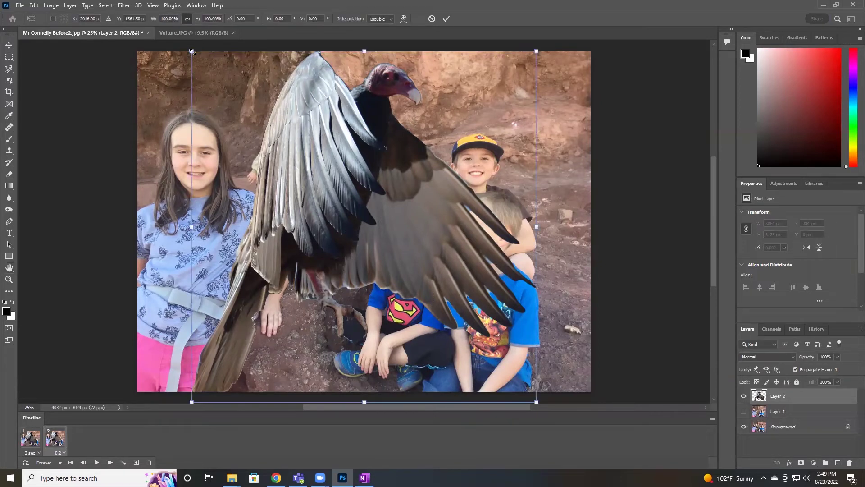
pyautogui.moveTo(193, 54); pyautogui.dragTo(304, 167)
pyautogui.moveTo(386, 264); pyautogui.dragTo(318, 159)
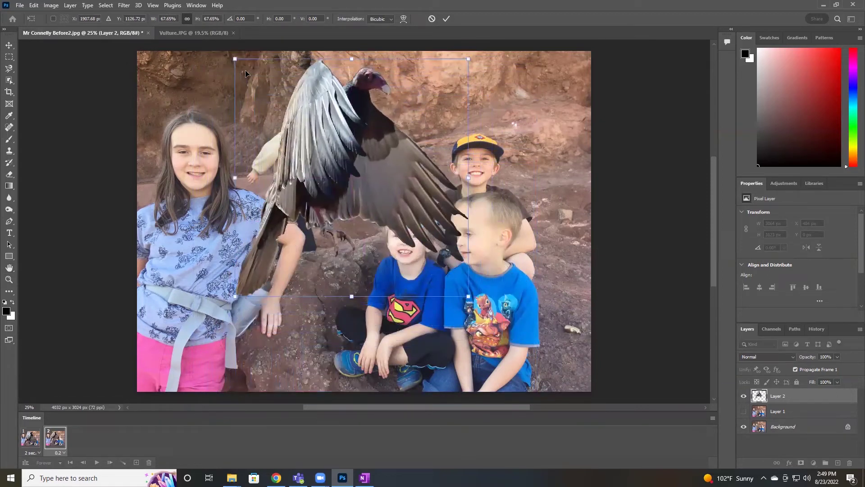
pyautogui.moveTo(252, 73); pyautogui.dragTo(265, 90)
pyautogui.moveTo(390, 192); pyautogui.dragTo(373, 240)
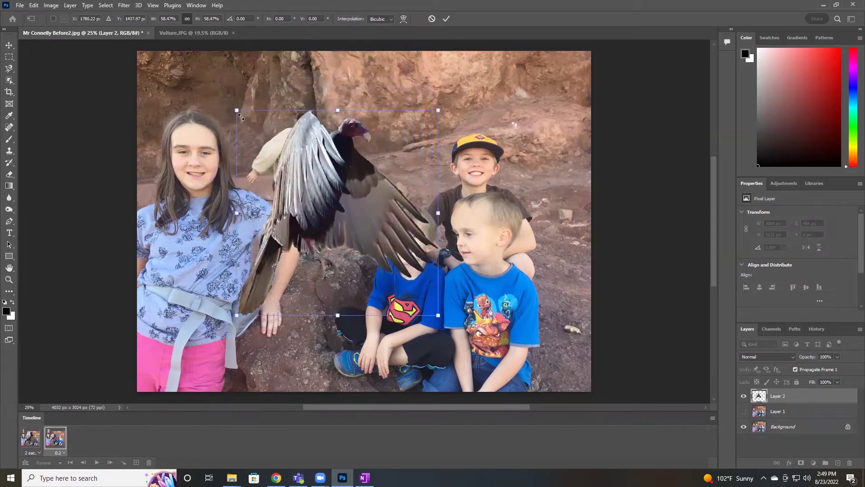
pyautogui.moveTo(240, 117); pyautogui.dragTo(264, 136)
pyautogui.moveTo(373, 227); pyautogui.dragTo(354, 202)
pyautogui.moveTo(242, 109); pyautogui.dragTo(255, 113)
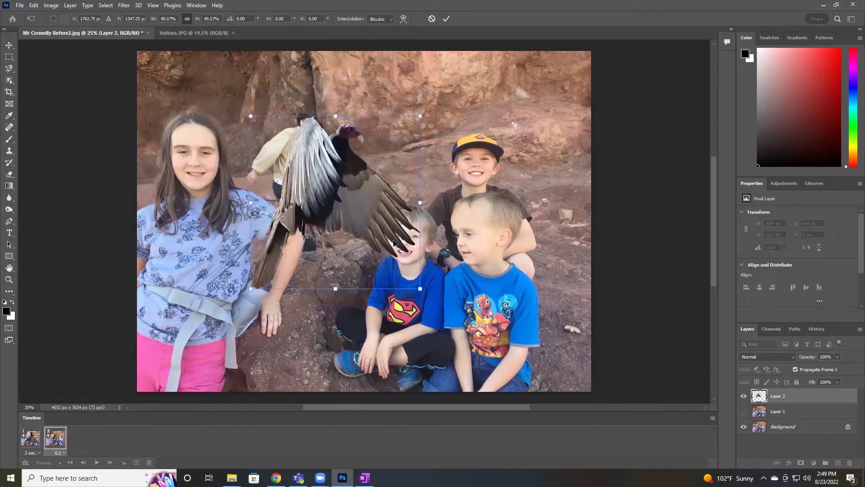
pyautogui.moveTo(394, 243); pyautogui.dragTo(345, 231)
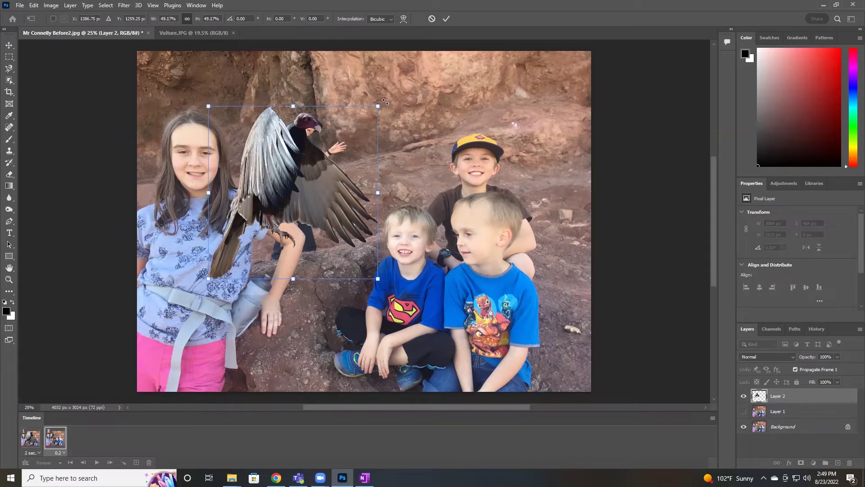
# Rotate the vulture clockwise by about 19 degrees, nudge it upward and apply the transform.
pyautogui.moveTo(385, 102); pyautogui.dragTo(406, 138)
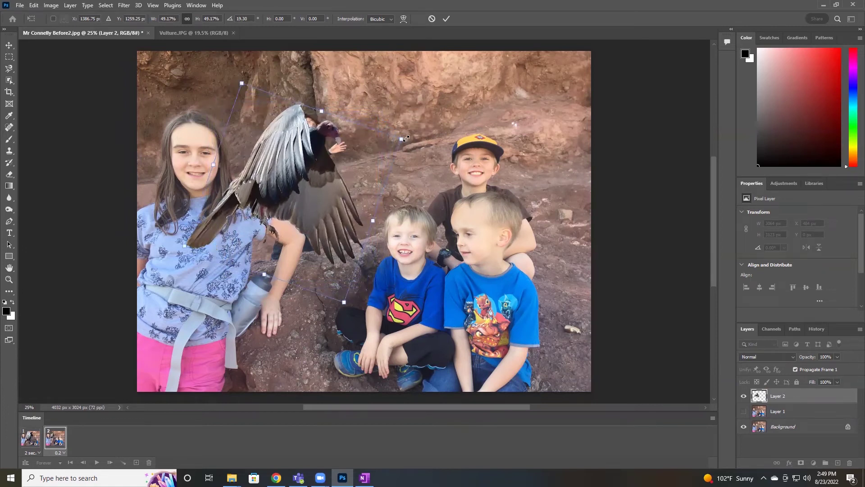
pyautogui.moveTo(417, 187); pyautogui.dragTo(308, 187)
pyautogui.press('Return')
pyautogui.press('h')
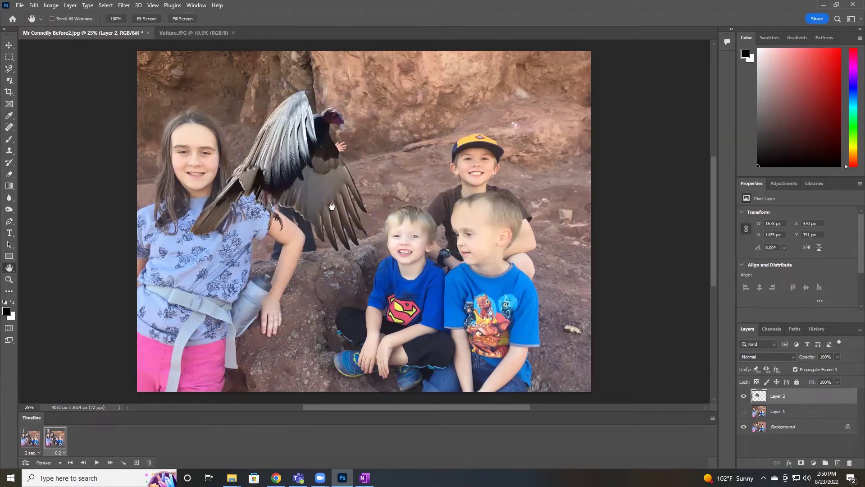
# Move the vulture to the area between the man in the hat and the boy in the cap.
pyautogui.click(9, 45)
pyautogui.moveTo(299, 188); pyautogui.dragTo(446, 146)
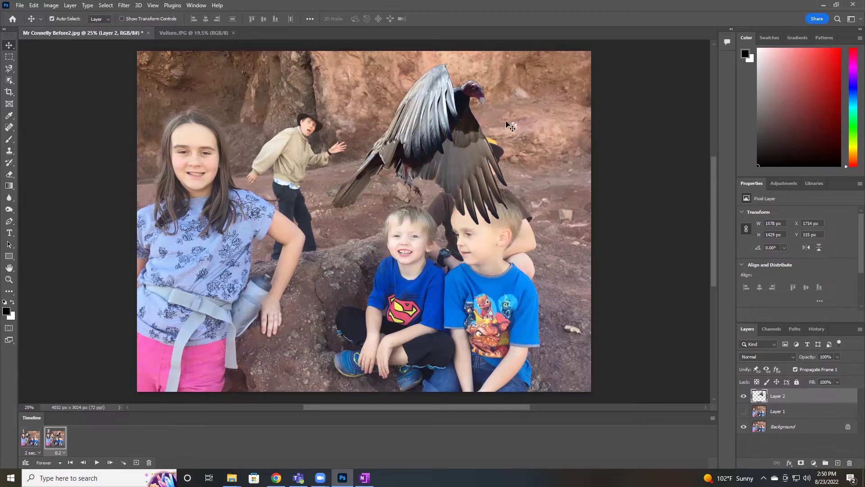
pyautogui.moveTo(446, 130)
pyautogui.mouseDown()
pyautogui.moveTo(179, 108)
pyautogui.moveTo(304, 120)
pyautogui.moveTo(464, 115)
pyautogui.moveTo(210, 113)
pyautogui.moveTo(205, 131)
pyautogui.moveTo(396, 100)
pyautogui.moveTo(445, 142)
pyautogui.moveTo(437, 144)
pyautogui.mouseUp()
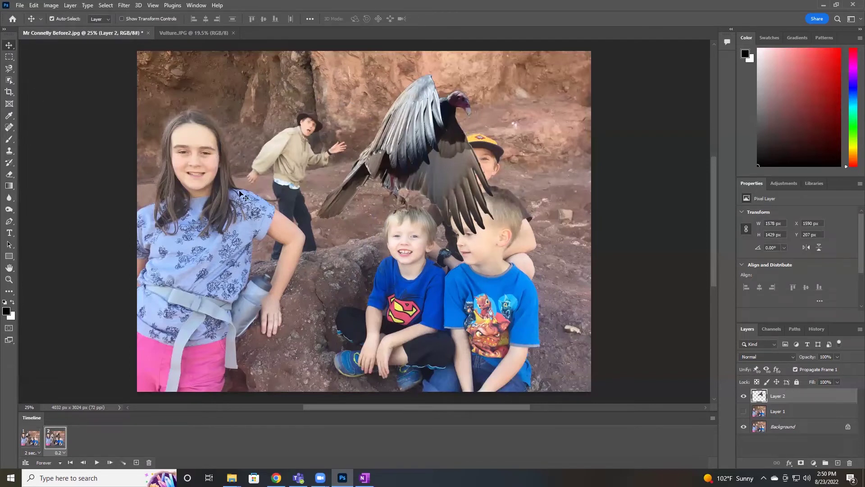
pyautogui.moveTo(437, 148); pyautogui.dragTo(416, 158)
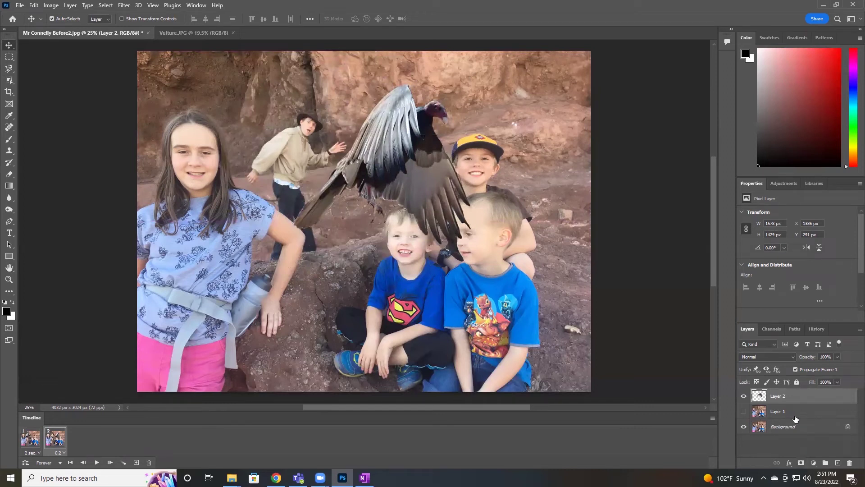
# Make Layer 1 visible and select the girl on it with the Object Selection Tool.
pyautogui.click(744, 412)
pyautogui.click(740, 415)
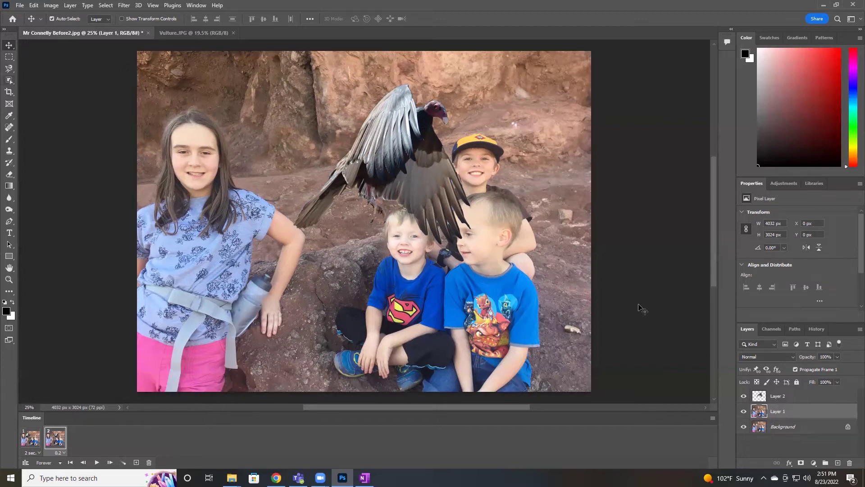
pyautogui.click(787, 399)
pyautogui.click(789, 417)
pyautogui.click(9, 80)
pyautogui.moveTo(91, 141); pyautogui.dragTo(384, 369)
pyautogui.moveTo(387, 406); pyautogui.dragTo(430, 415)
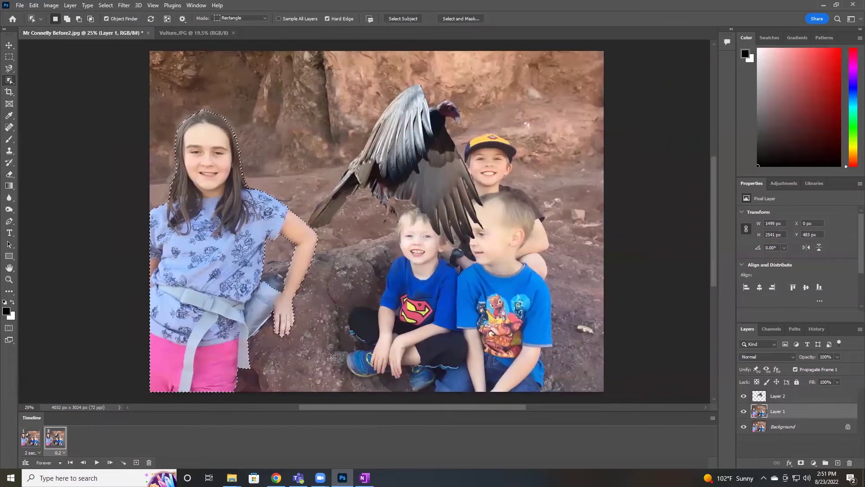
pyautogui.moveTo(366, 407); pyautogui.dragTo(346, 405)
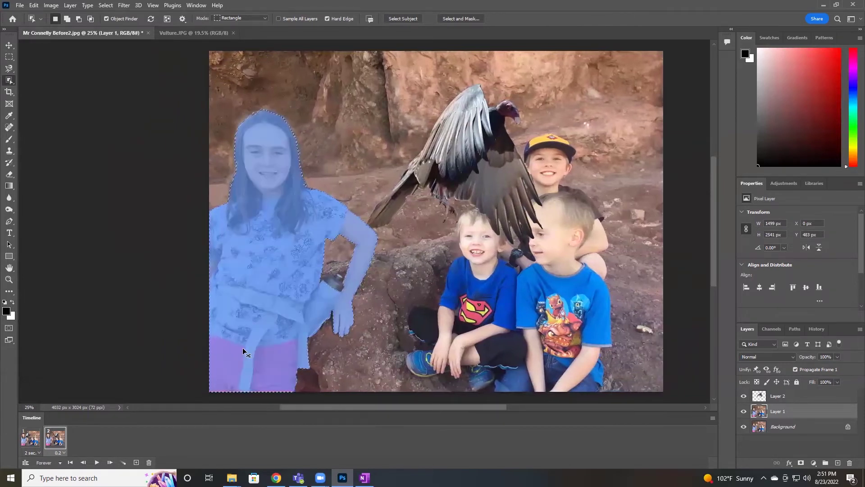
# Copy the selected girl to a new layer stacked above the vulture layer, and move the vulture behind her head.
pyautogui.hotkey('ctrl', 'j')
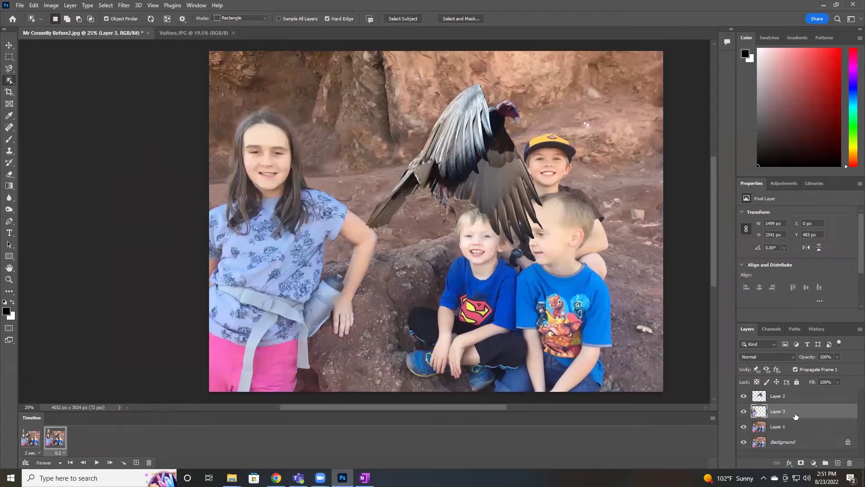
pyautogui.moveTo(794, 412); pyautogui.dragTo(794, 391)
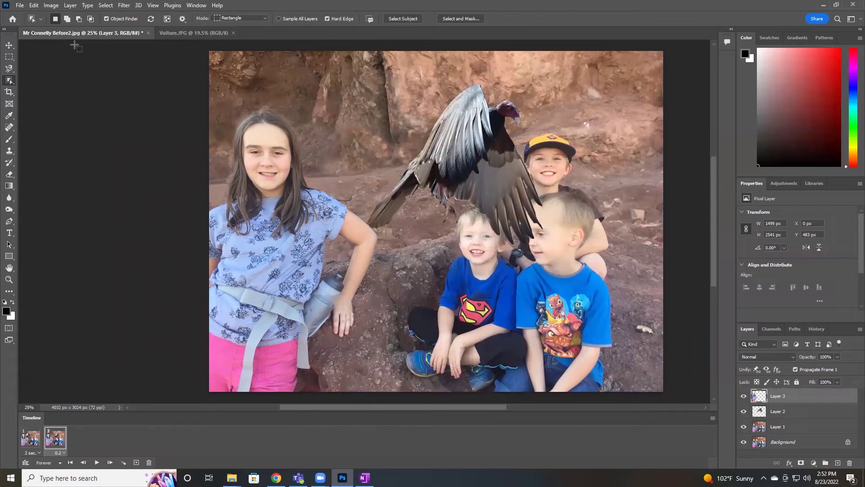
pyautogui.click(9, 45)
pyautogui.moveTo(495, 158); pyautogui.dragTo(312, 142)
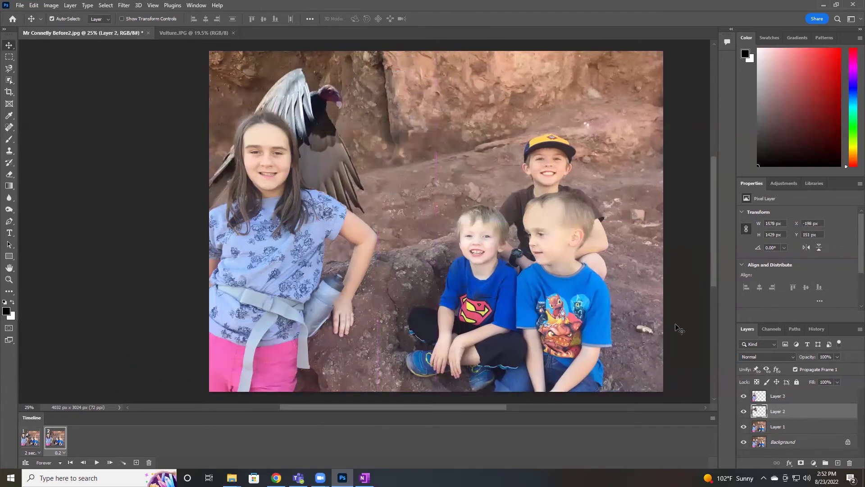
# Convert the locked Background to a regular layer and place it above Layer 1.
pyautogui.click(743, 427)
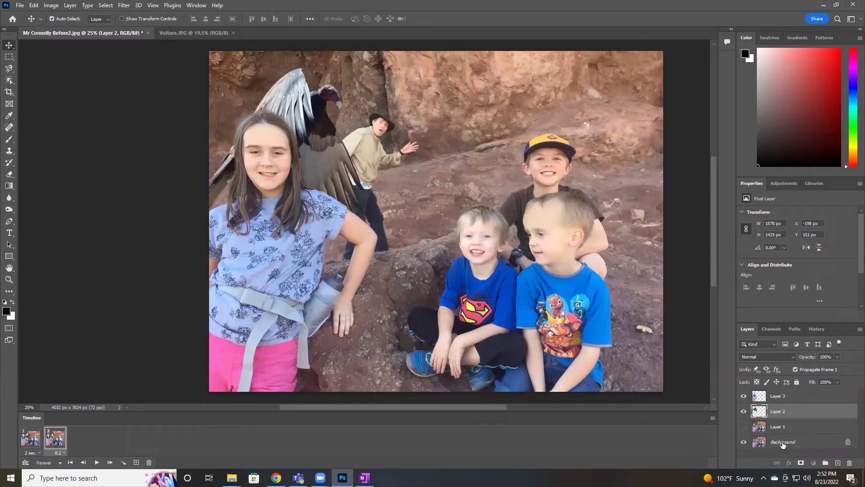
pyautogui.click(744, 427)
pyautogui.moveTo(793, 444); pyautogui.dragTo(786, 428)
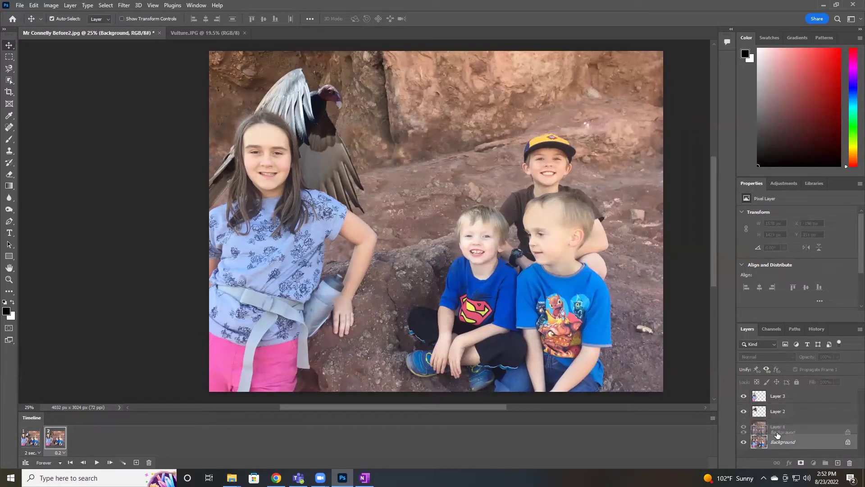
pyautogui.rightClick(801, 445)
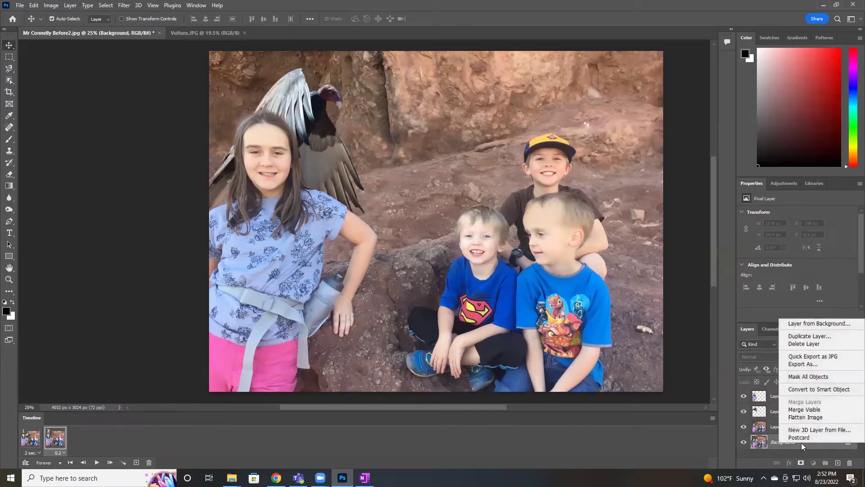
pyautogui.keyDown('alt'); pyautogui.doubleClick(801, 444); pyautogui.keyUp('alt')
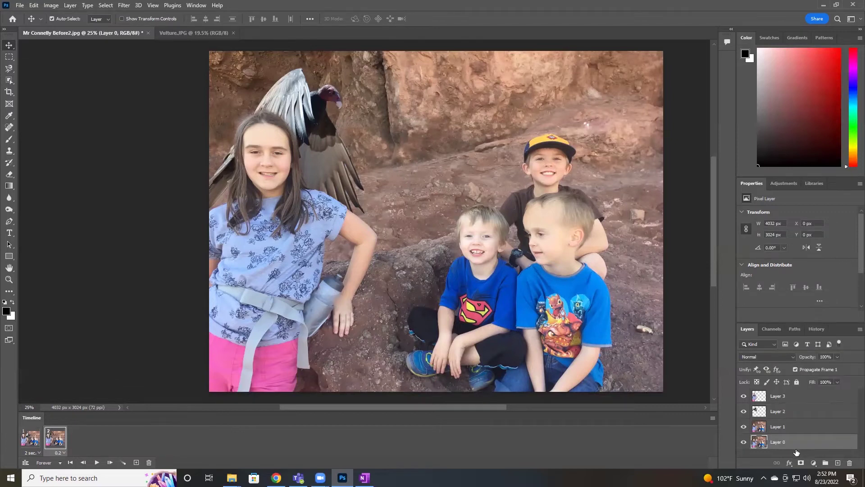
pyautogui.moveTo(796, 448); pyautogui.dragTo(775, 419)
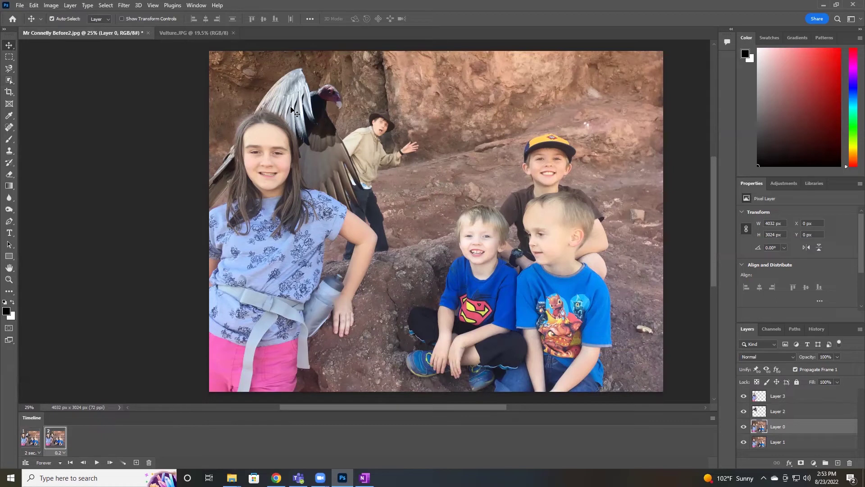
# Shift the vulture slightly up and to the right behind the girl, keeping the girl's cut-out in place.
pyautogui.moveTo(311, 130); pyautogui.dragTo(323, 113)
pyautogui.moveTo(262, 195); pyautogui.dragTo(368, 195)
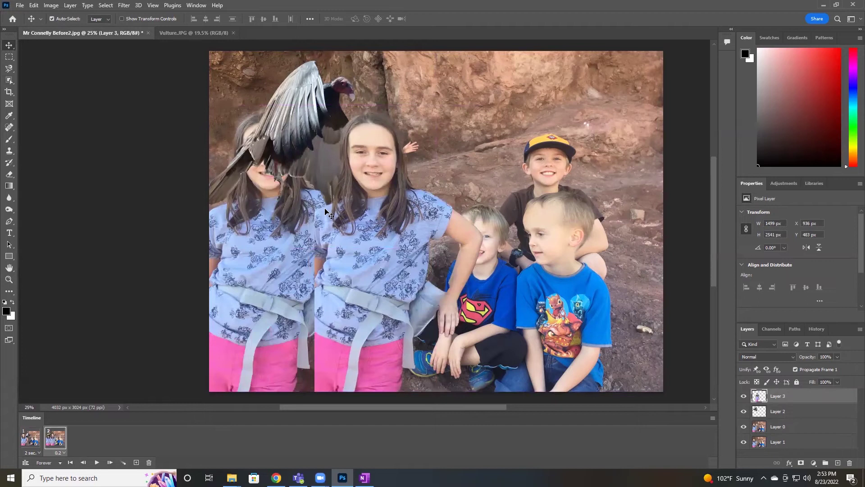
pyautogui.hotkey('ctrl', 'z')
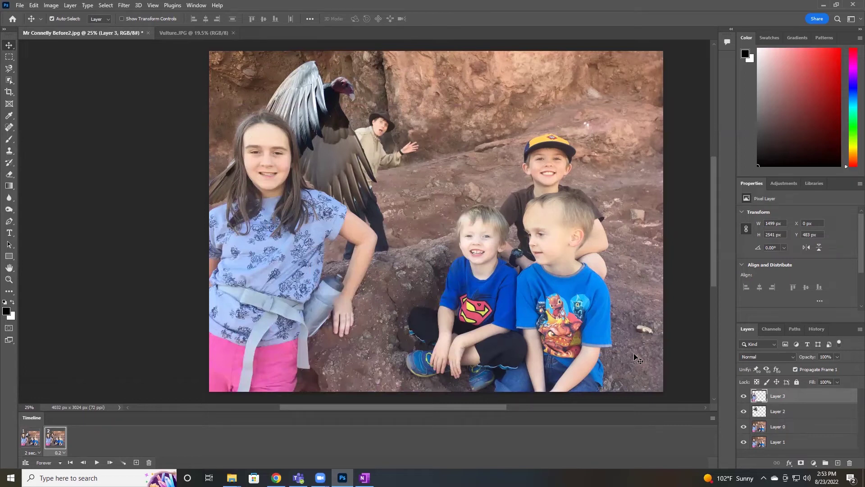
# Hide the girl and vulture layers, and try to select the man in the hat with the Object Selection Tool.
pyautogui.click(744, 396)
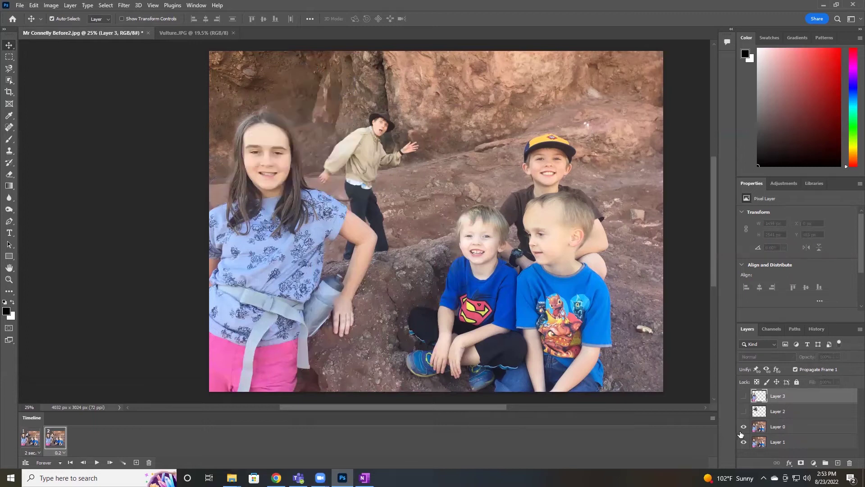
pyautogui.click(9, 80)
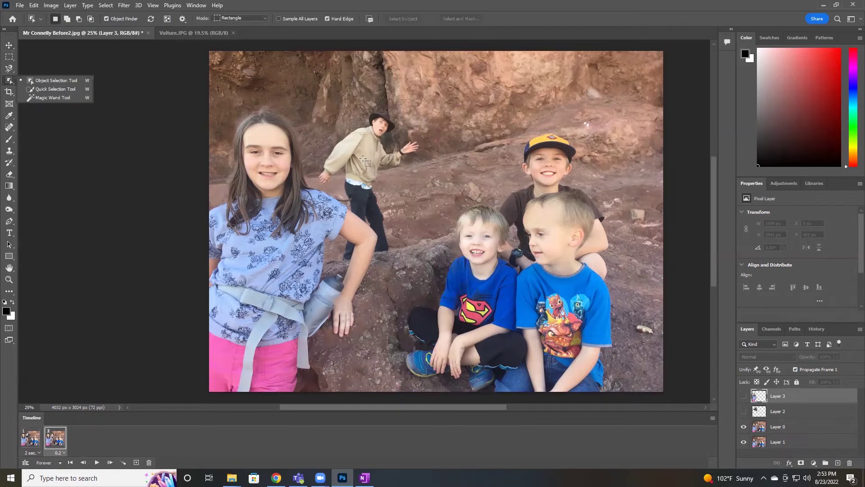
pyautogui.moveTo(322, 98); pyautogui.dragTo(427, 267)
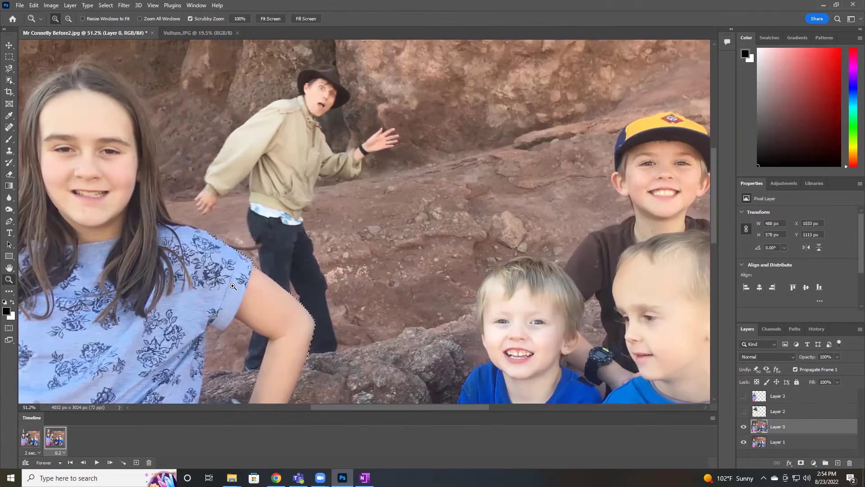
pyautogui.press('ctrl')
pyautogui.hotkey('ctrl', 'd')
# Trace the man in the hat with the Magnetic Lasso Tool and copy him to a new layer.
pyautogui.click(10, 69)
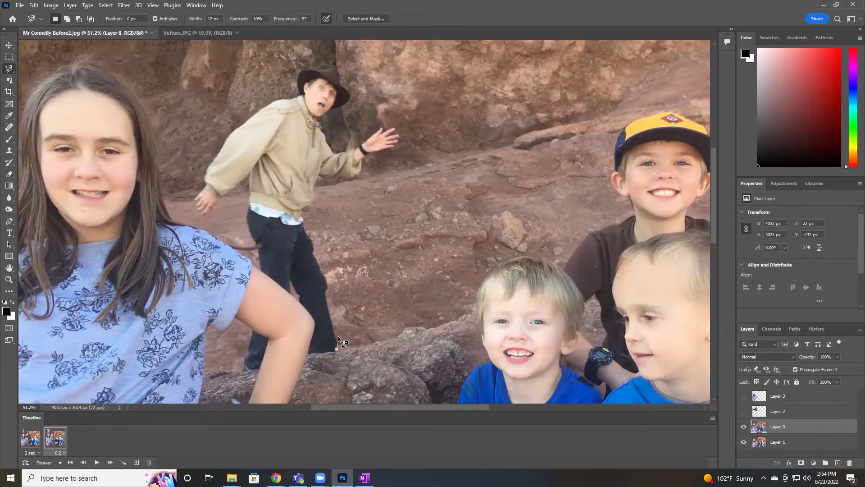
pyautogui.moveTo(330, 325); pyautogui.dragTo(308, 236)
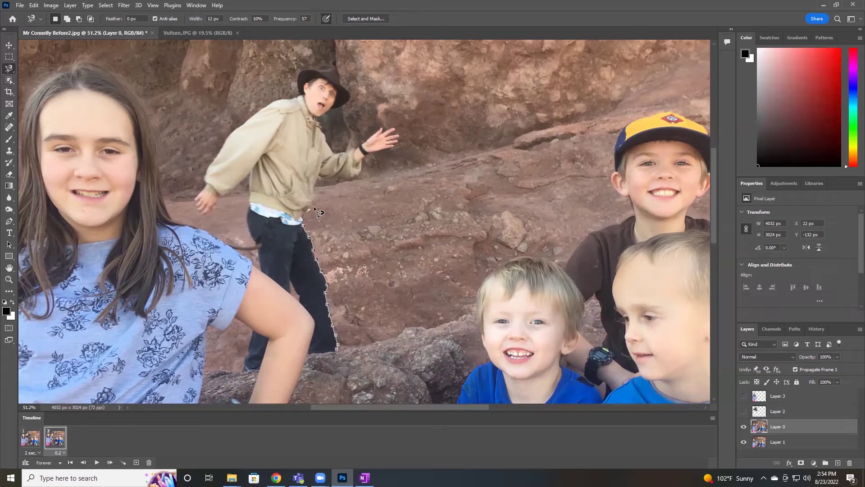
pyautogui.moveTo(316, 202); pyautogui.dragTo(313, 202)
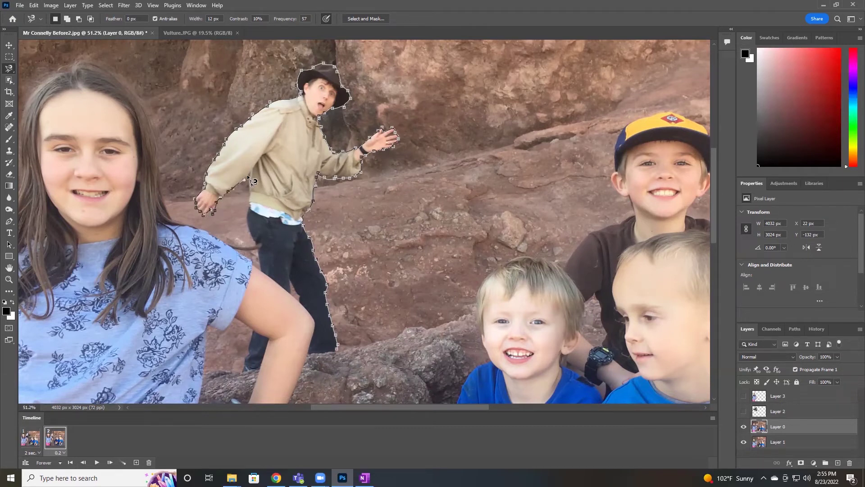
pyautogui.click(336, 347)
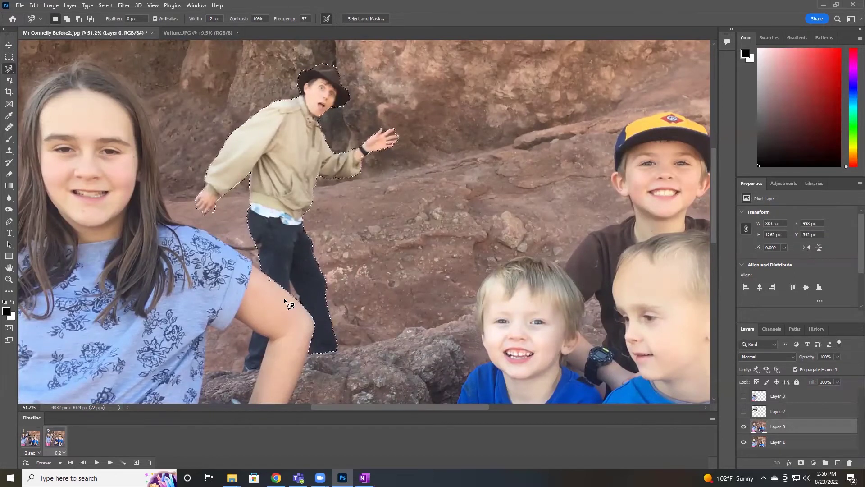
pyautogui.hotkey('ctrl', 'j')
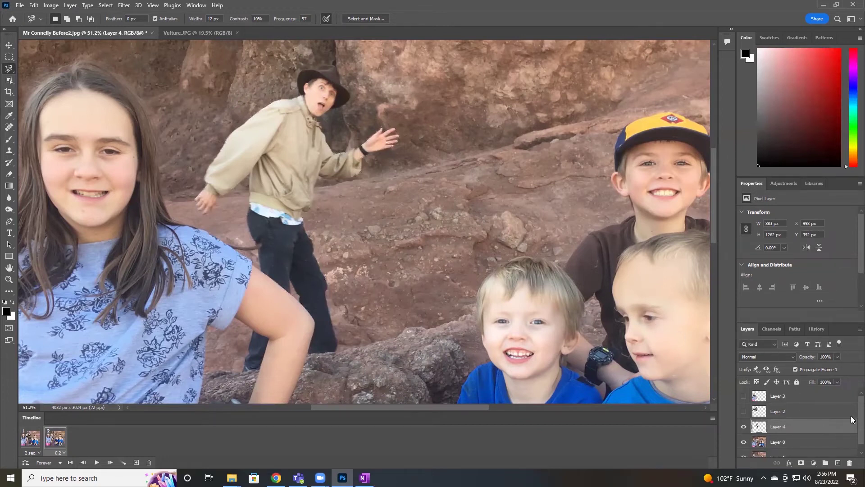
# Hide the two full-photo layers to check the man's cut-out on its own.
pyautogui.scroll(-1, 850, 415)
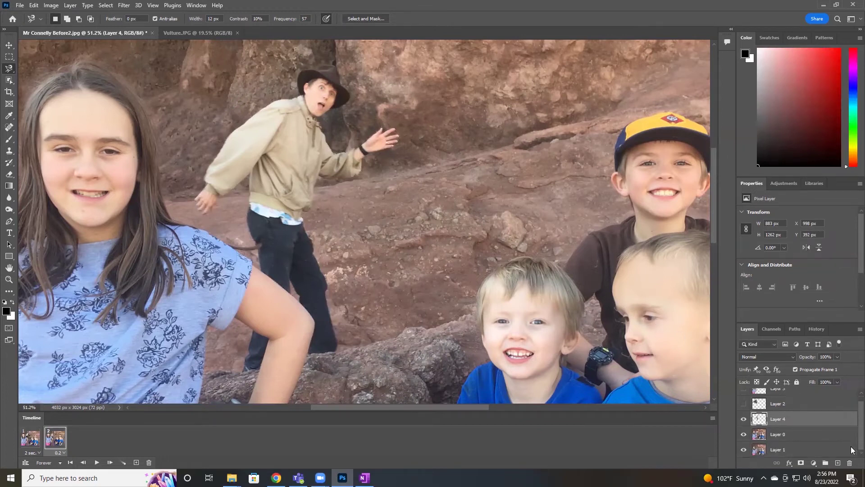
pyautogui.click(744, 434)
pyautogui.click(743, 450)
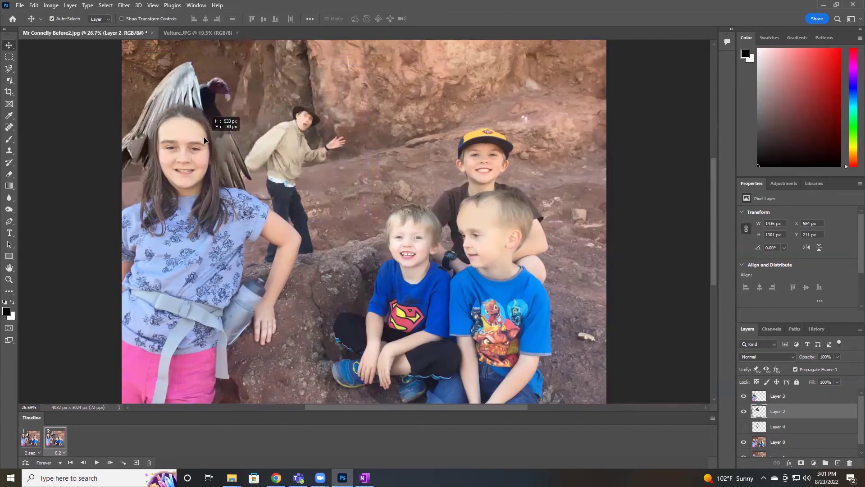
# Move the vulture out from behind the girl to above the man in the hat.
pyautogui.moveTo(262, 90); pyautogui.dragTo(337, 82)
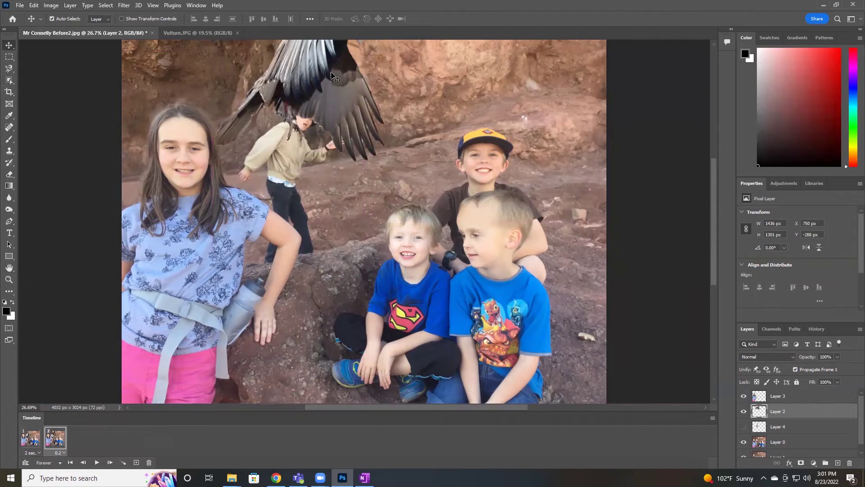
# Reposition the vulture above the man in the hat, and move it back behind the girl at about X -56 px, Y 312 px.
pyautogui.moveTo(342, 84)
pyautogui.mouseDown()
pyautogui.moveTo(160, 162)
pyautogui.moveTo(217, 154)
pyautogui.moveTo(320, 116)
pyautogui.moveTo(347, 88)
pyautogui.mouseUp()
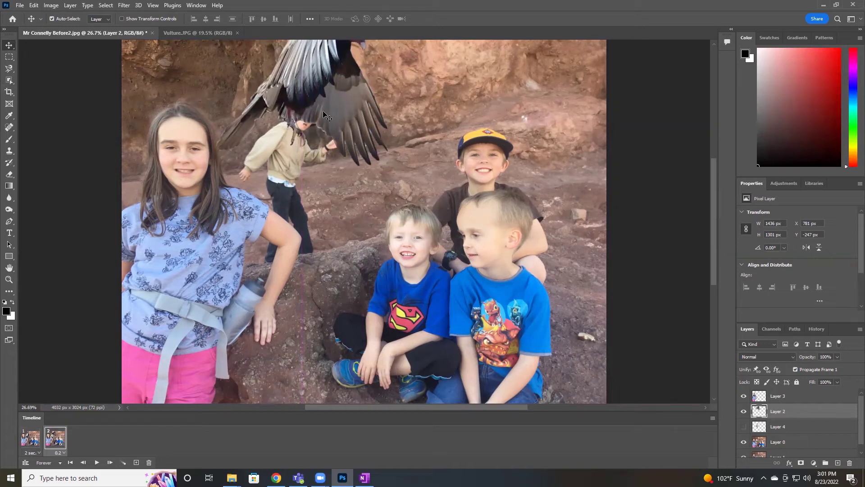
pyautogui.moveTo(333, 95); pyautogui.dragTo(334, 94)
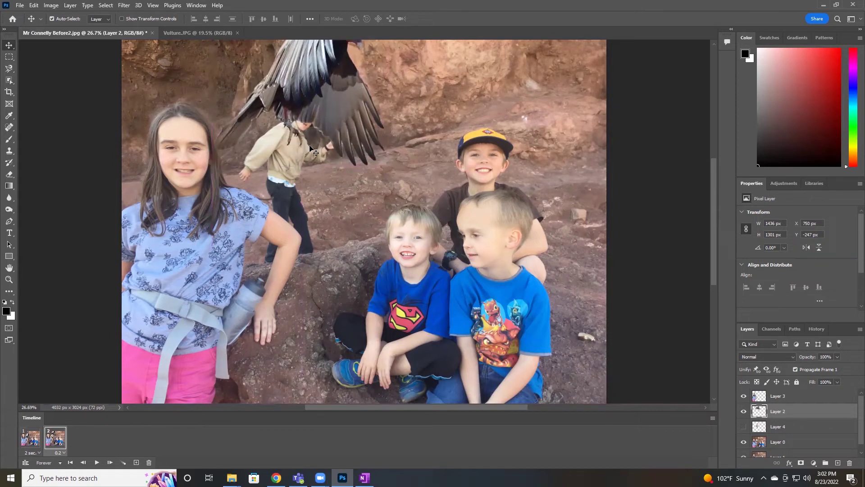
pyautogui.moveTo(358, 101); pyautogui.dragTo(259, 162)
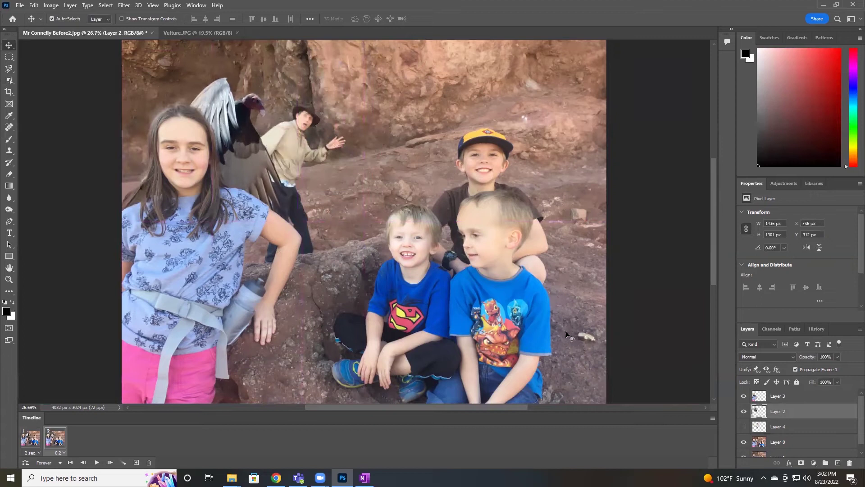
# Hide the vulture, girl and Layer 0 photo layers, and show the man's cut-out layer.
pyautogui.click(743, 411)
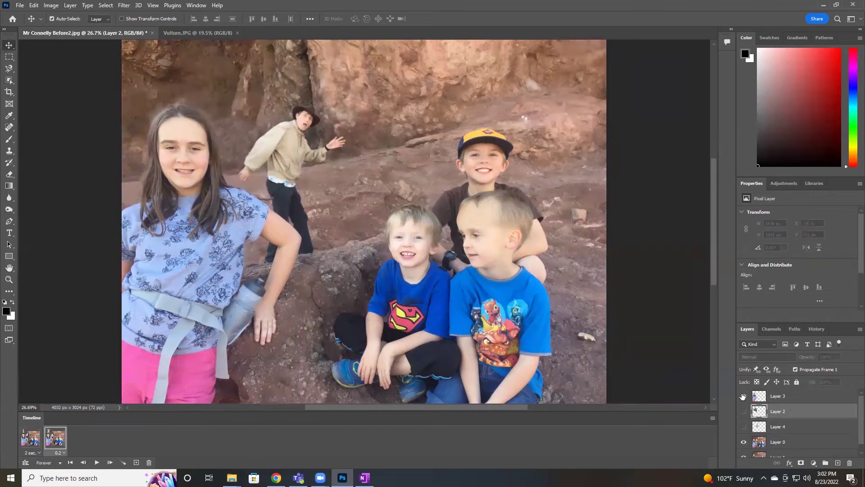
pyautogui.click(743, 442)
pyautogui.click(743, 426)
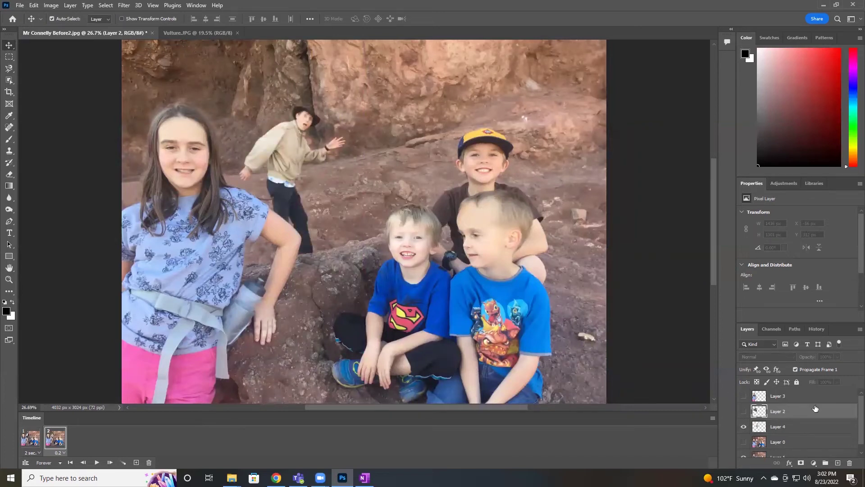
# Lasso the head and hat of the man with the Lasso Tool, and copy them from his cut-out to a new layer.
pyautogui.rightClick(12, 70)
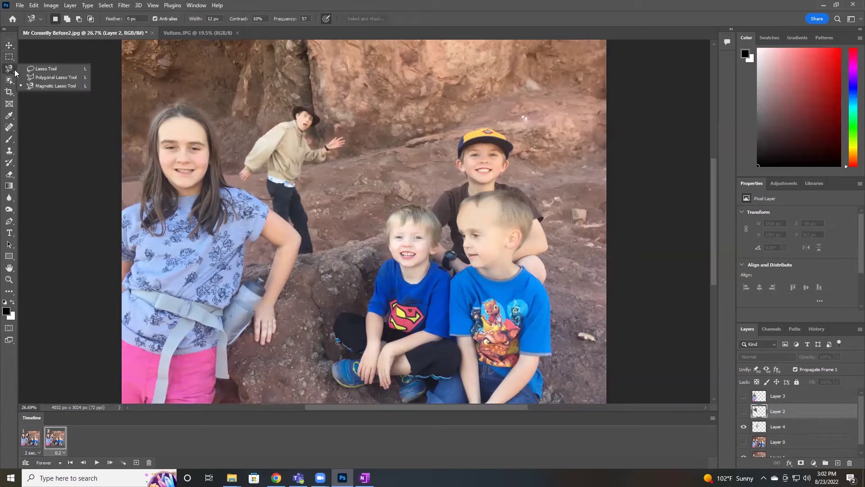
pyautogui.click(45, 70)
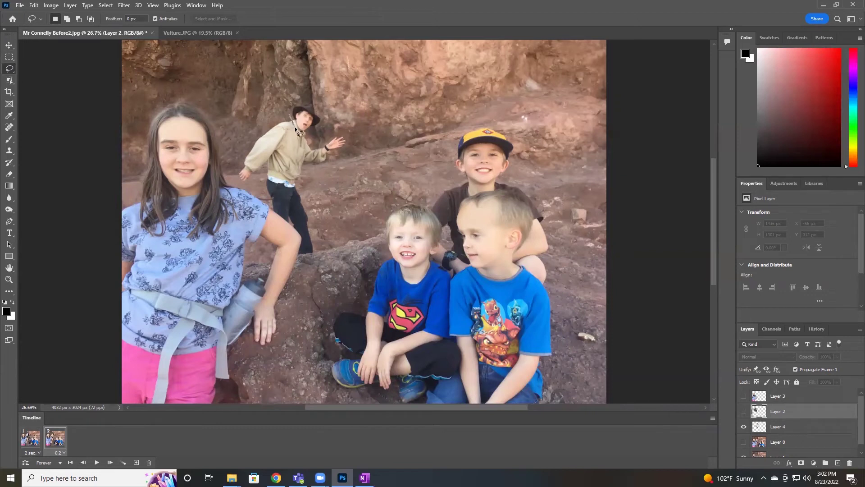
pyautogui.moveTo(322, 133)
pyautogui.mouseDown()
pyautogui.moveTo(328, 102)
pyautogui.moveTo(307, 96)
pyautogui.moveTo(290, 109)
pyautogui.moveTo(298, 130)
pyautogui.mouseUp()
pyautogui.hotkey('ctrl', 'c')
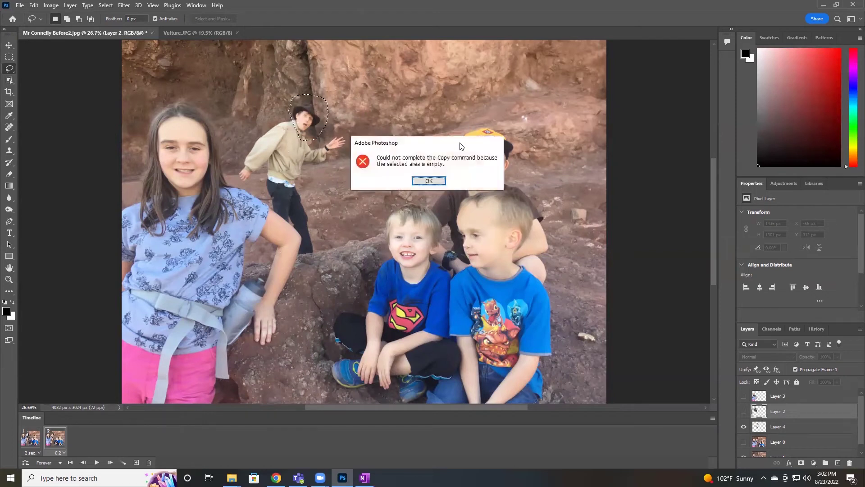
pyautogui.click(439, 182)
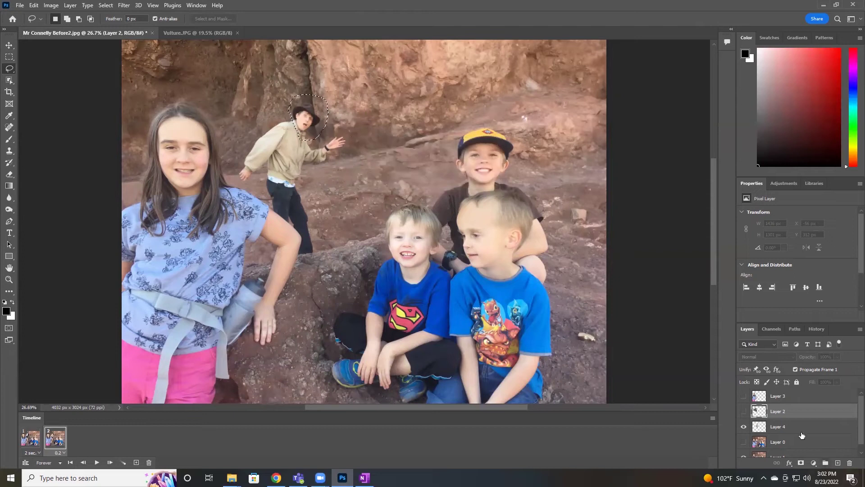
pyautogui.click(787, 428)
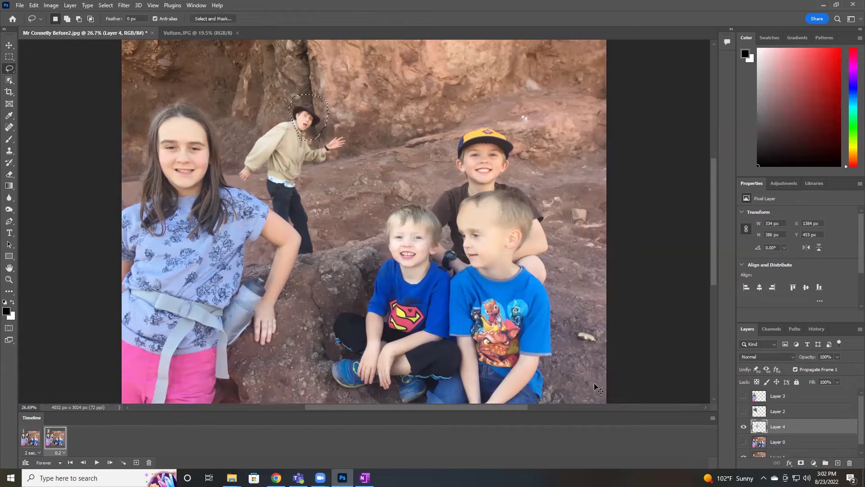
pyautogui.hotkey('ctrl', 'j')
# Place the copied head layer above the vulture layer, and align the head with the man's head in the photo.
pyautogui.moveTo(781, 447); pyautogui.dragTo(779, 412)
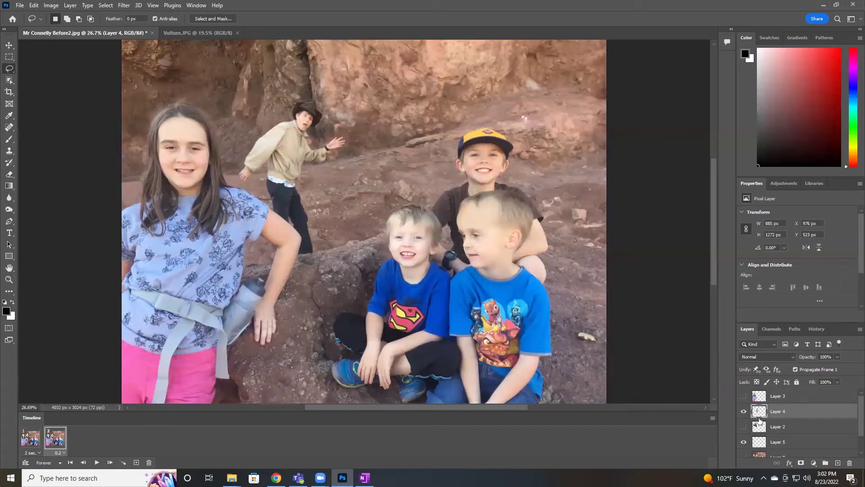
pyautogui.moveTo(786, 411)
pyautogui.mouseDown()
pyautogui.moveTo(786, 435)
pyautogui.moveTo(787, 408)
pyautogui.mouseUp()
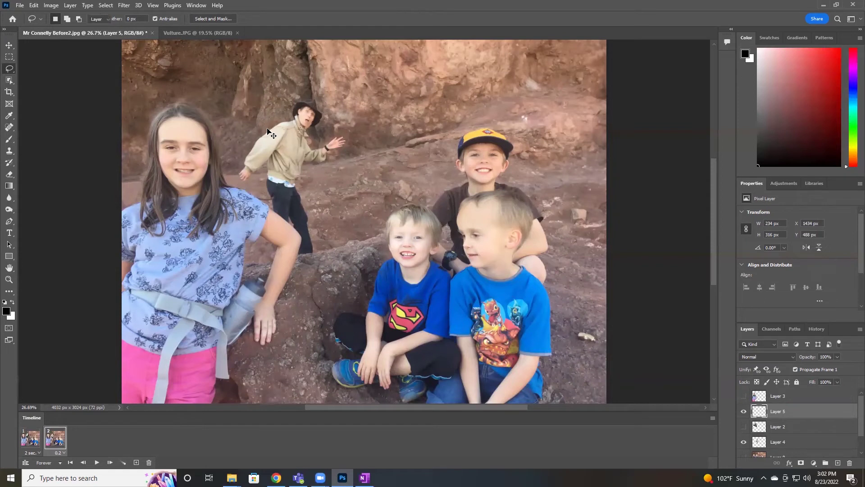
pyautogui.press('v')
pyautogui.moveTo(305, 112); pyautogui.dragTo(304, 119)
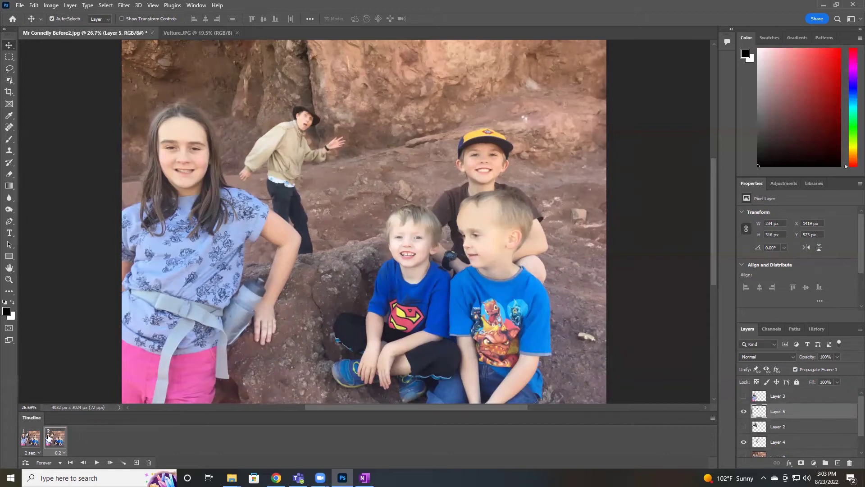
# Duplicate the second animation frame until the timeline has ten frames.
pyautogui.click(137, 462)
pyautogui.click(137, 462)
pyautogui.click(137, 463)
pyautogui.click(136, 462)
pyautogui.click(136, 462)
pyautogui.click(136, 462)
pyautogui.click(136, 462)
pyautogui.click(137, 462)
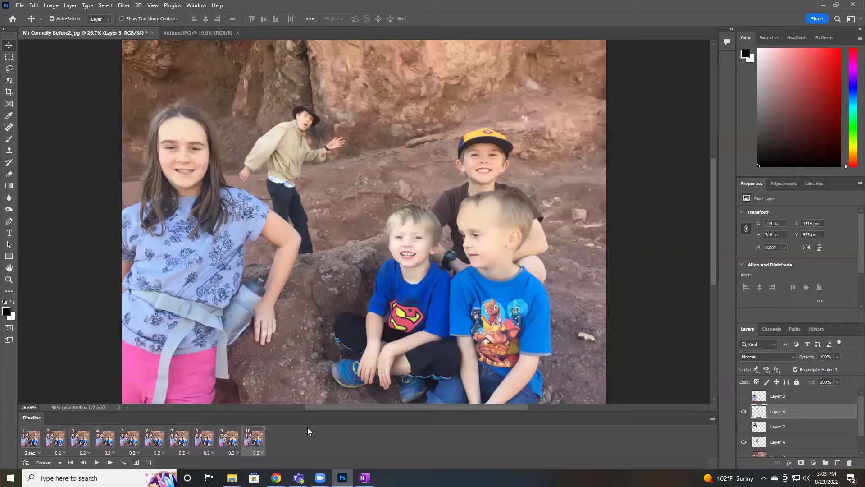
# In frame 1, hide the girl, head, vulture and man cut-out layers, leaving the Layer 0 photo shown.
pyautogui.click(32, 440)
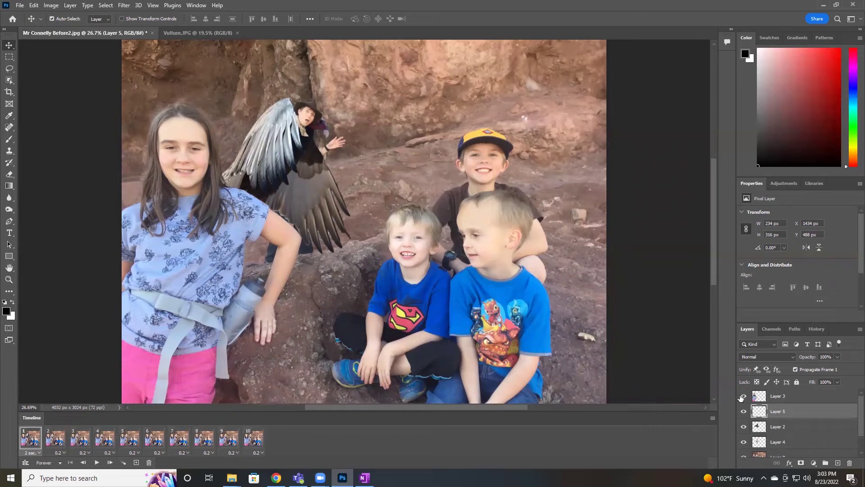
pyautogui.moveTo(744, 398); pyautogui.dragTo(744, 444)
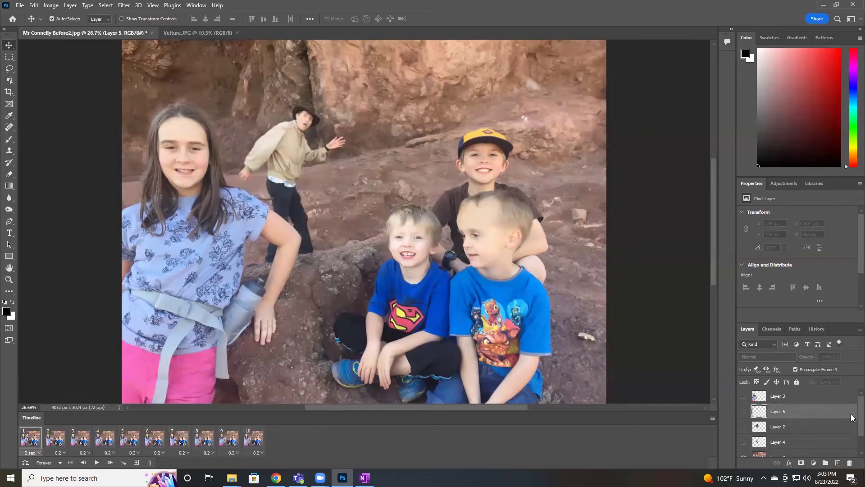
pyautogui.scroll(-2, 851, 413)
pyautogui.click(744, 435)
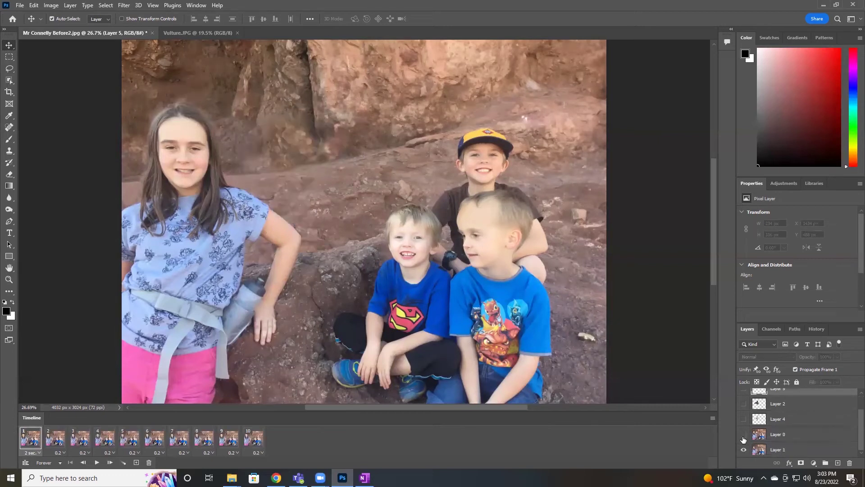
pyautogui.click(744, 435)
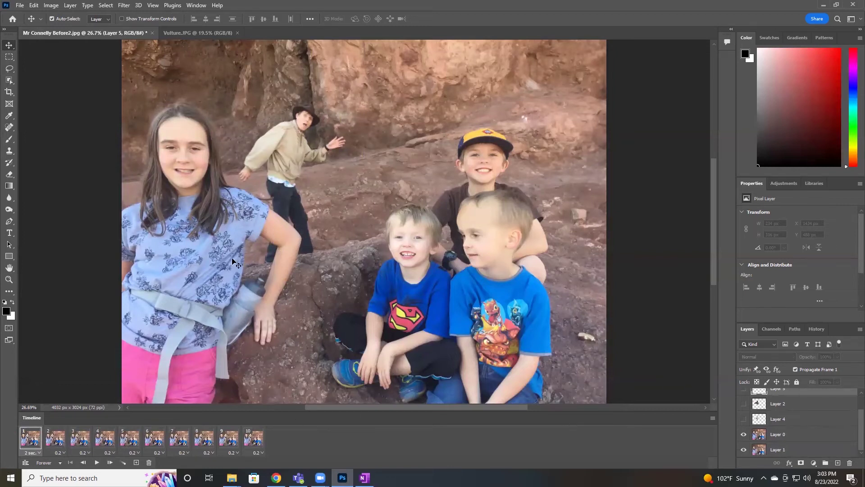
# In frame 2, show the man, vulture and girl layers, and move the vulture partly off the photo's left edge, about X -764 px, Y 38 px.
pyautogui.click(55, 439)
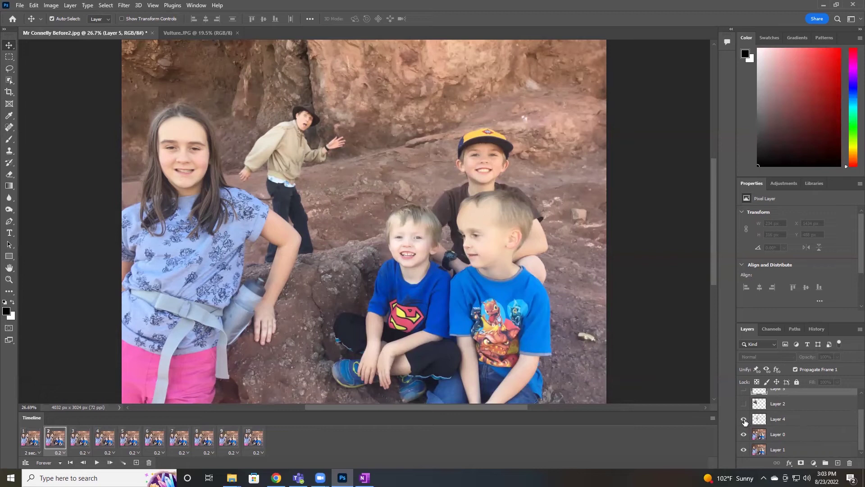
pyautogui.click(742, 404)
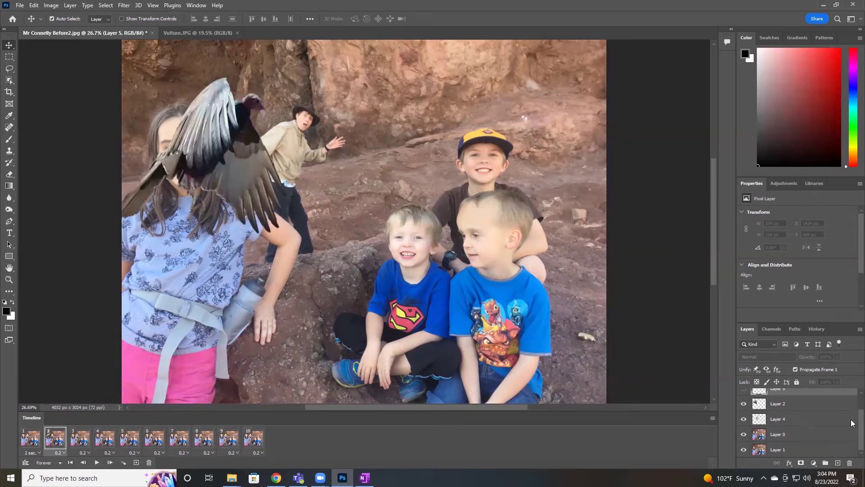
pyautogui.scroll(2, 851, 415)
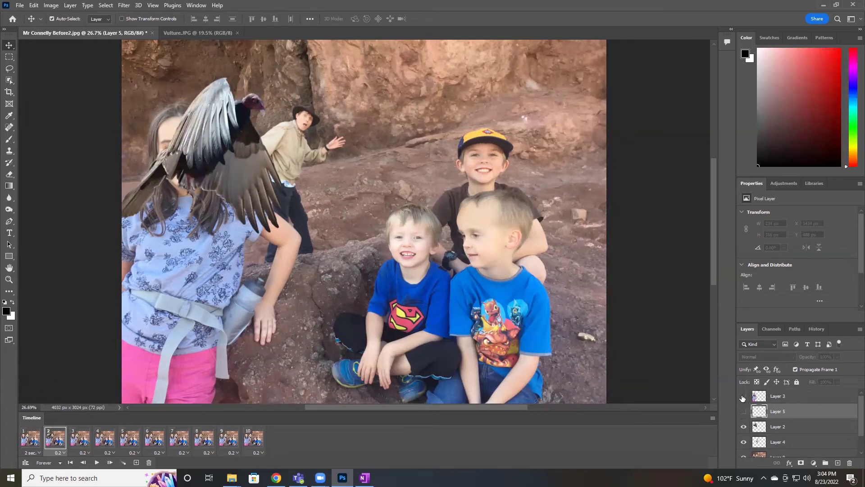
pyautogui.click(743, 396)
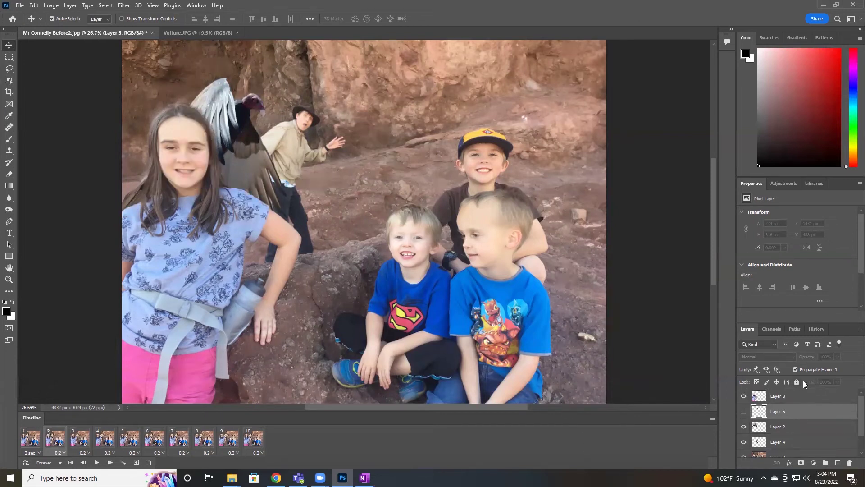
pyautogui.moveTo(209, 120); pyautogui.dragTo(162, 112)
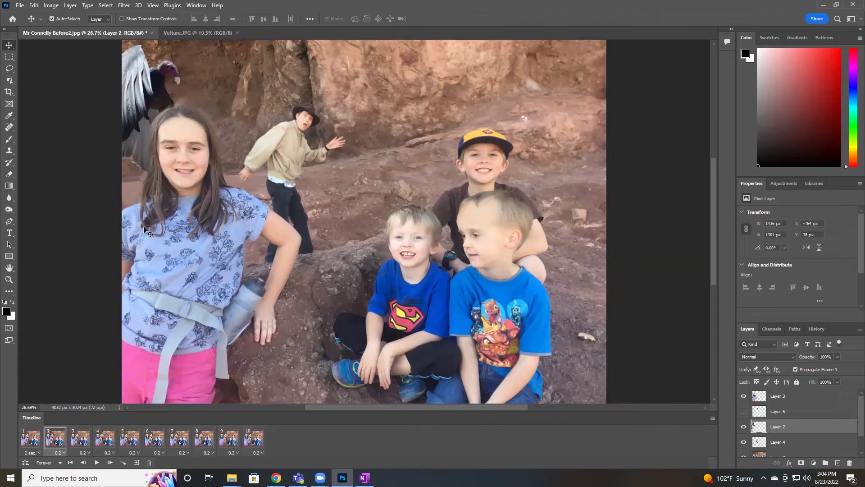
# In frame 3, show the girl, vulture and man layers, move the vulture to about X 63 px, Y 0 px, and review frames 1 to 3.
pyautogui.click(82, 439)
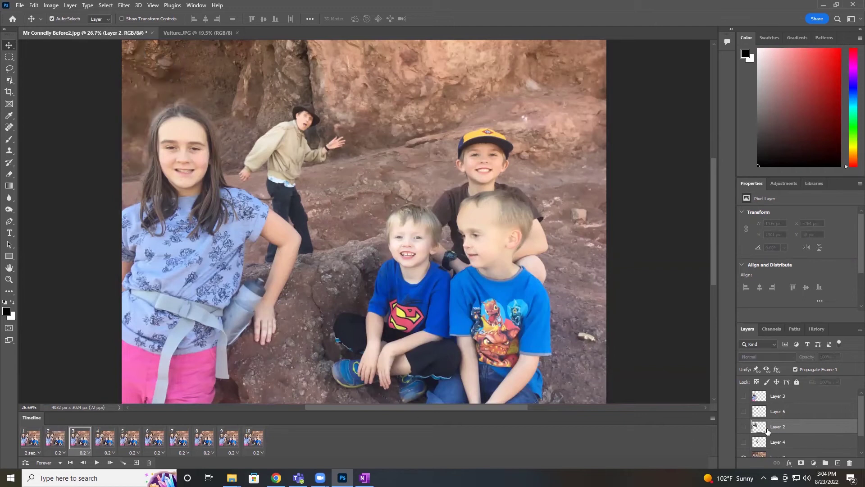
pyautogui.click(744, 427)
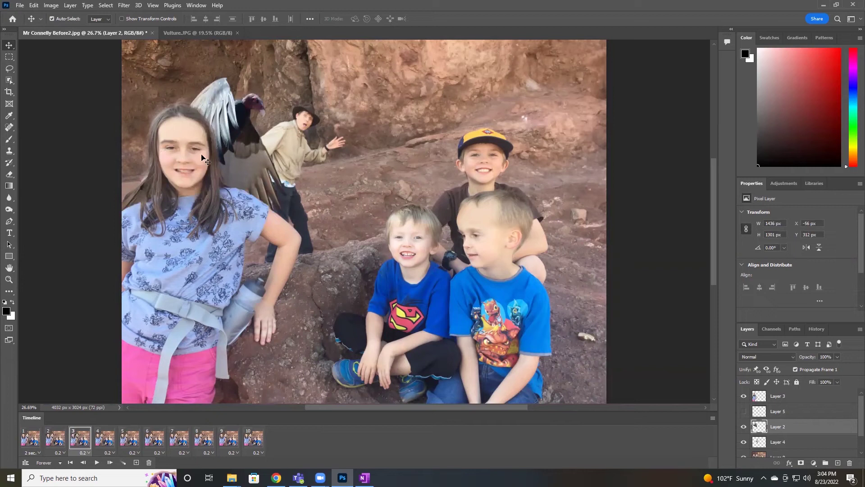
pyautogui.moveTo(232, 151); pyautogui.dragTo(252, 115)
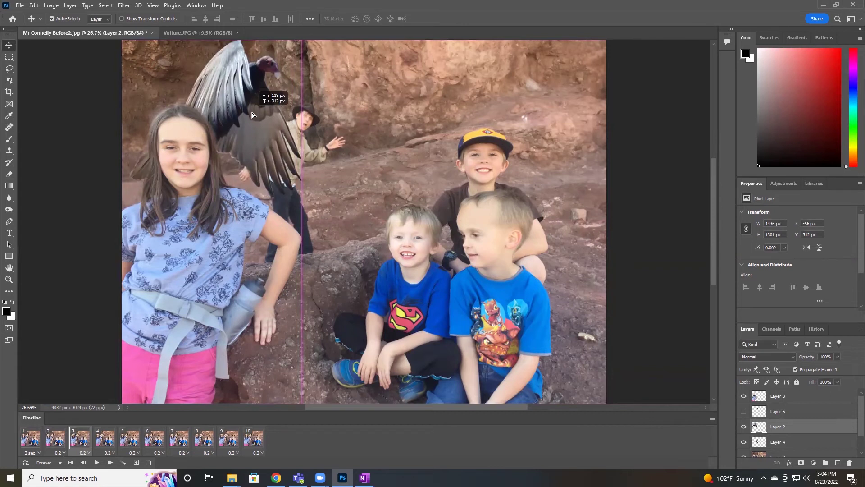
pyautogui.moveTo(252, 113); pyautogui.dragTo(252, 112)
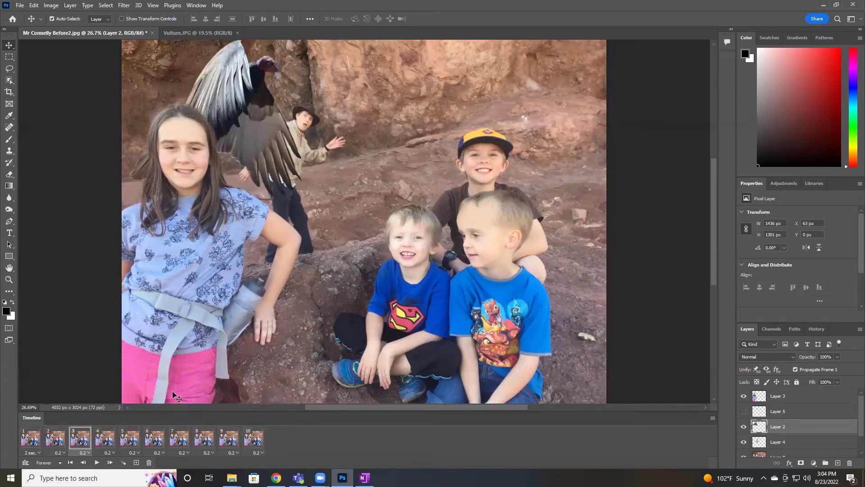
pyautogui.click(56, 440)
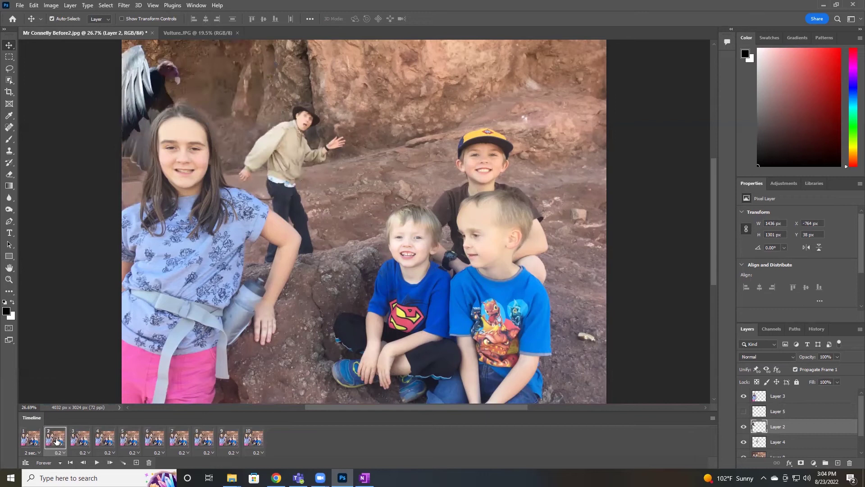
pyautogui.click(39, 443)
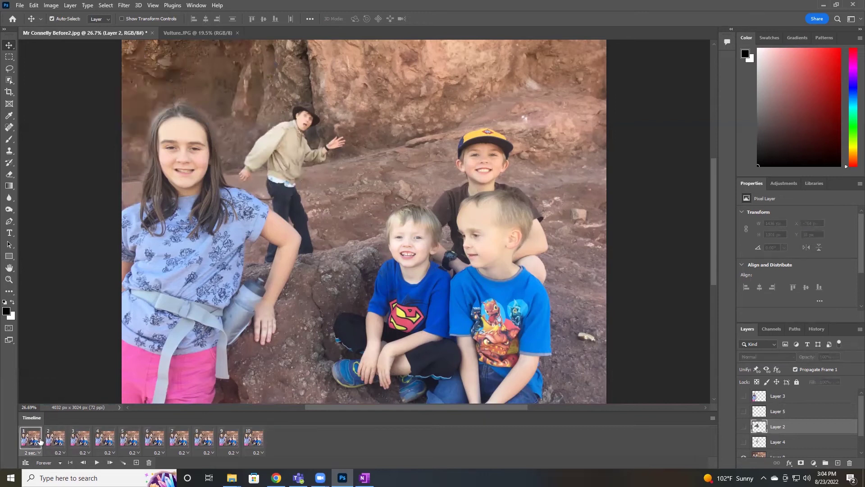
pyautogui.click(58, 440)
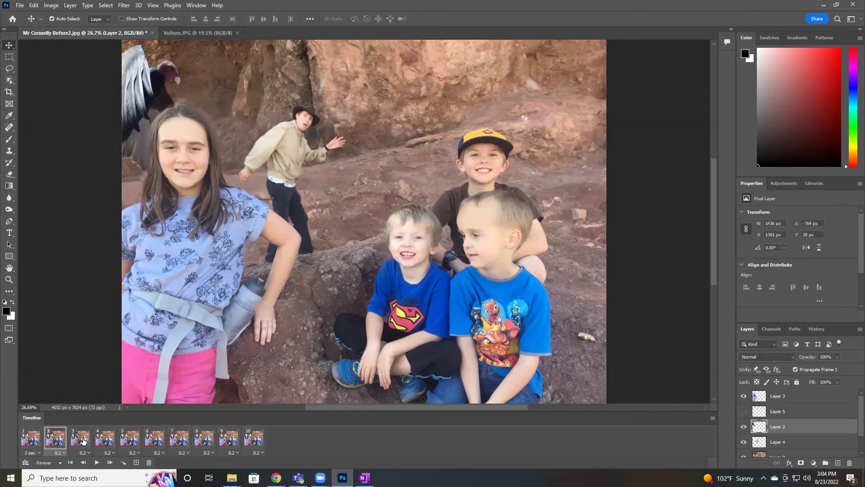
pyautogui.click(82, 440)
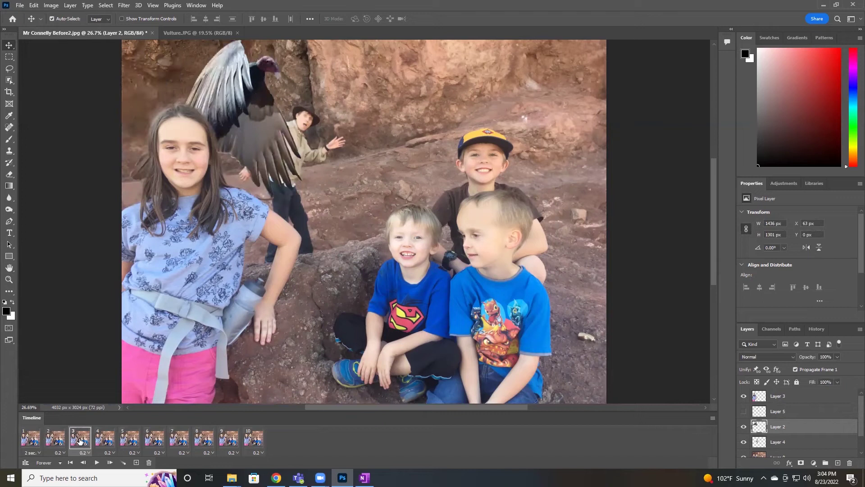
# In frame 4, show the cut-out layers, move the vulture between the man's body and head, about X 701 px, Y -265 px, and review frames 1–4.
pyautogui.click(104, 441)
pyautogui.click(743, 396)
pyautogui.click(743, 426)
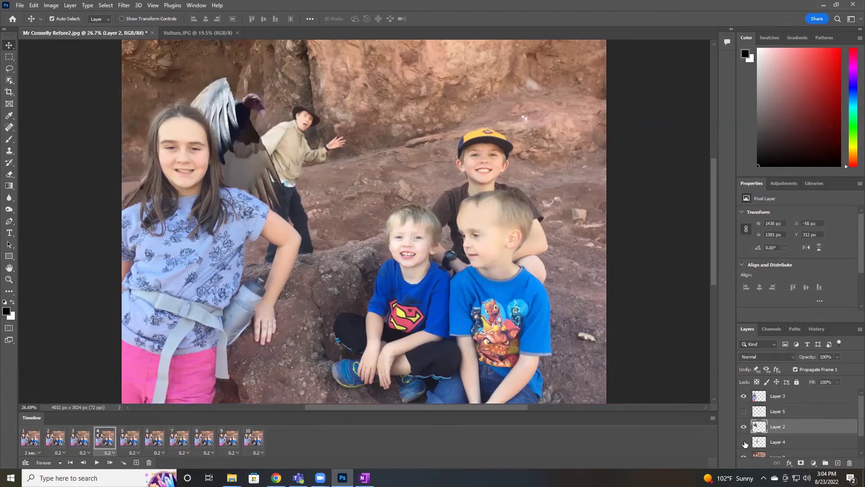
pyautogui.click(743, 411)
pyautogui.moveTo(241, 145); pyautogui.dragTo(326, 74)
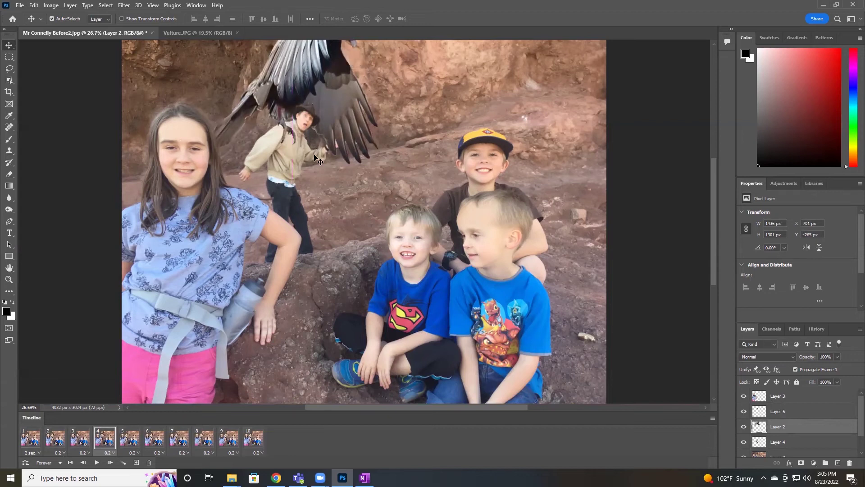
pyautogui.click(35, 441)
pyautogui.click(55, 438)
pyautogui.click(79, 436)
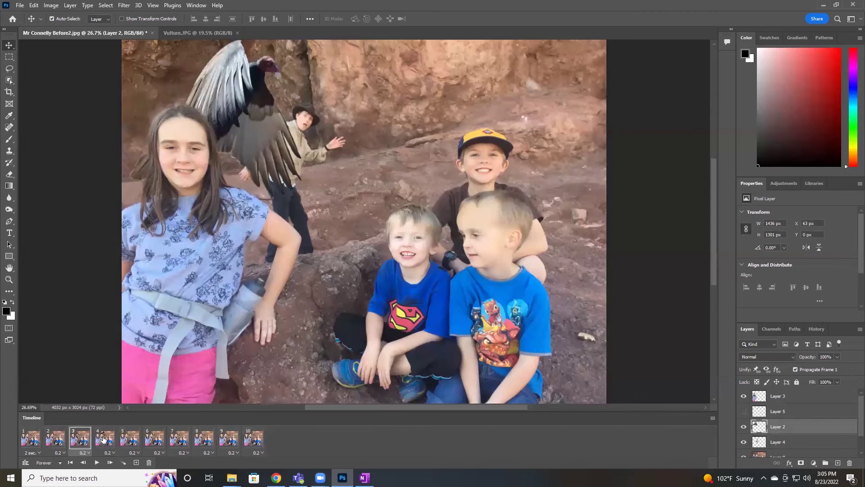
pyautogui.click(103, 439)
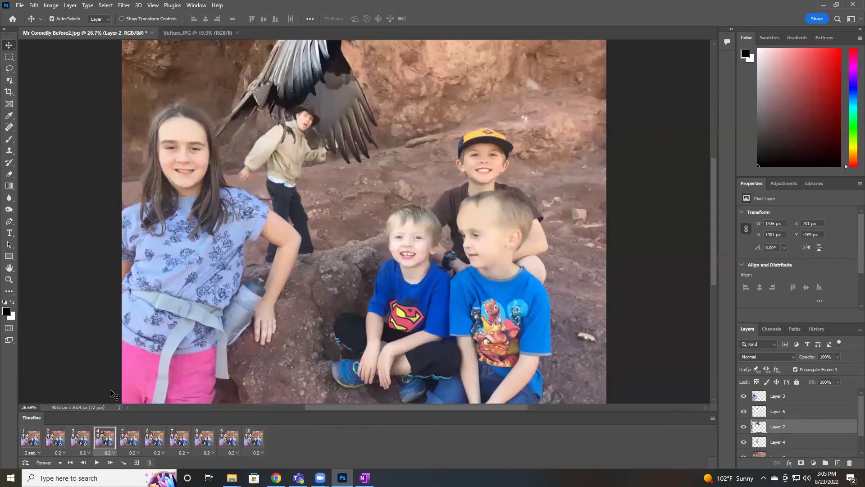
# In frame 5, show the girl, head, vulture and man cut-out layers and move the vulture to about X 1419 px, Y -462 px.
pyautogui.click(131, 441)
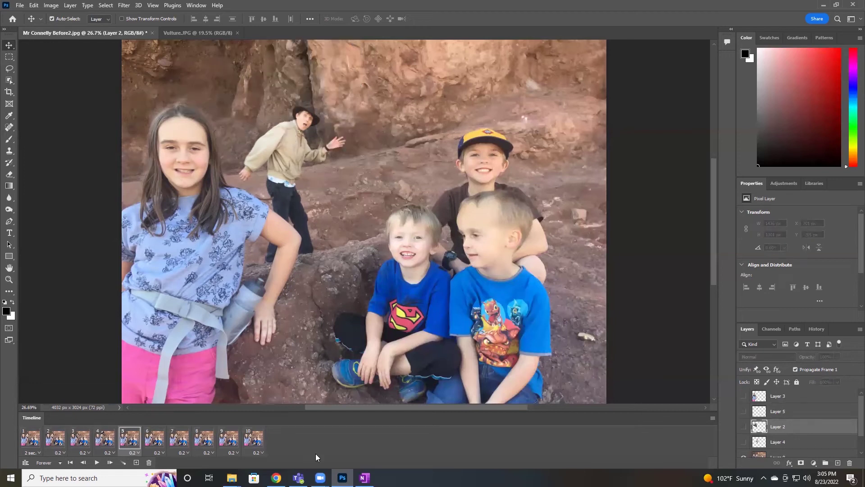
pyautogui.click(744, 426)
pyautogui.click(744, 442)
pyautogui.click(744, 397)
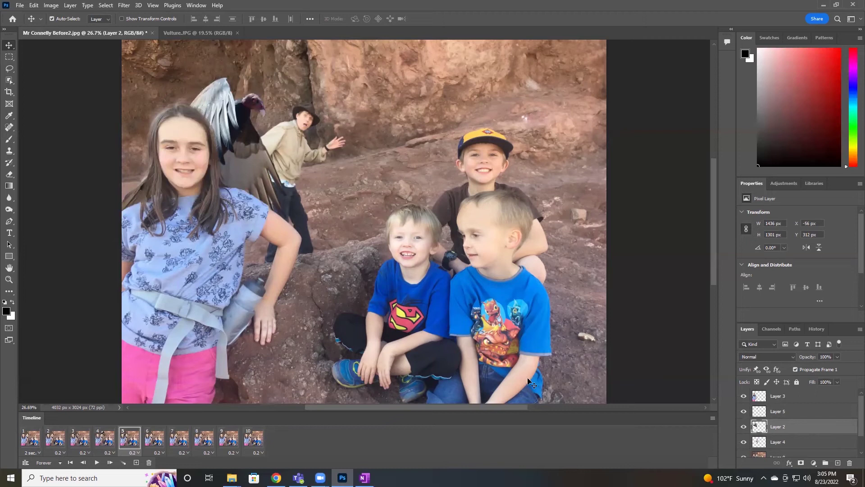
pyautogui.moveTo(236, 127); pyautogui.dragTo(415, 48)
pyautogui.scroll(2, 415, 48)
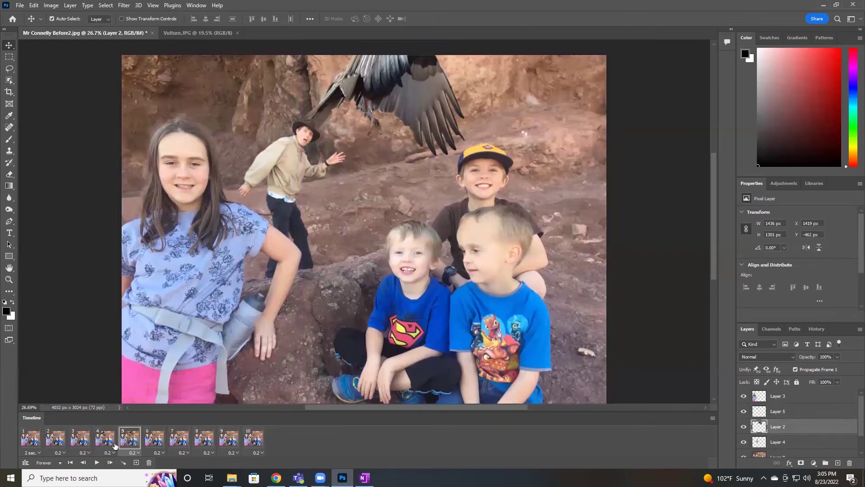
# In frame 6, show the girl, head, vulture and man cut-out layers and move the vulture to about X 2129 px, Y -818 px.
pyautogui.click(155, 438)
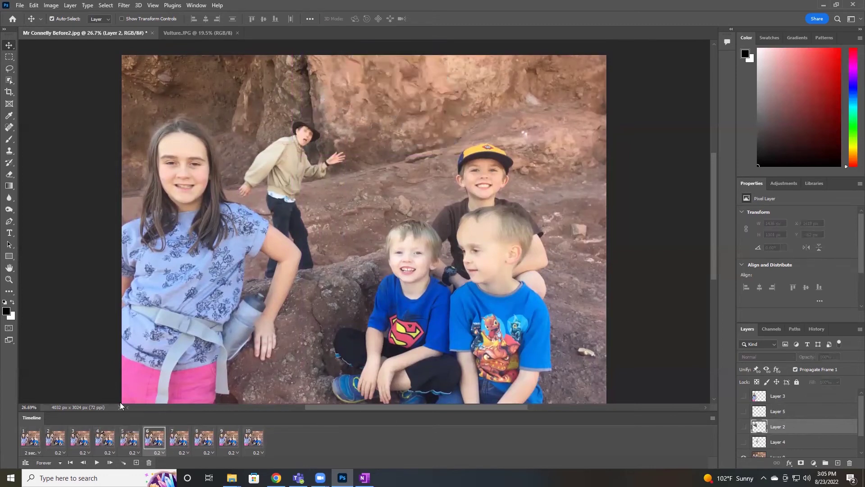
pyautogui.click(745, 426)
pyautogui.click(743, 442)
pyautogui.click(744, 396)
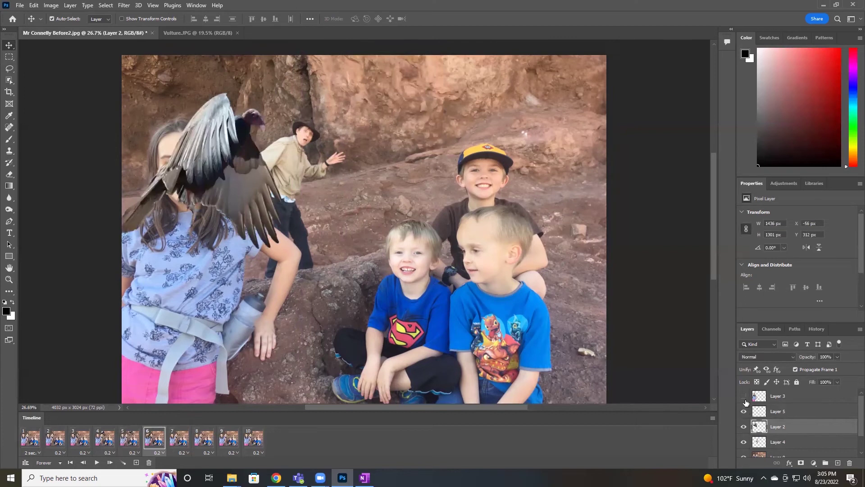
pyautogui.click(743, 411)
pyautogui.moveTo(246, 164); pyautogui.dragTo(496, 29)
pyautogui.moveTo(268, 166); pyautogui.dragTo(499, 68)
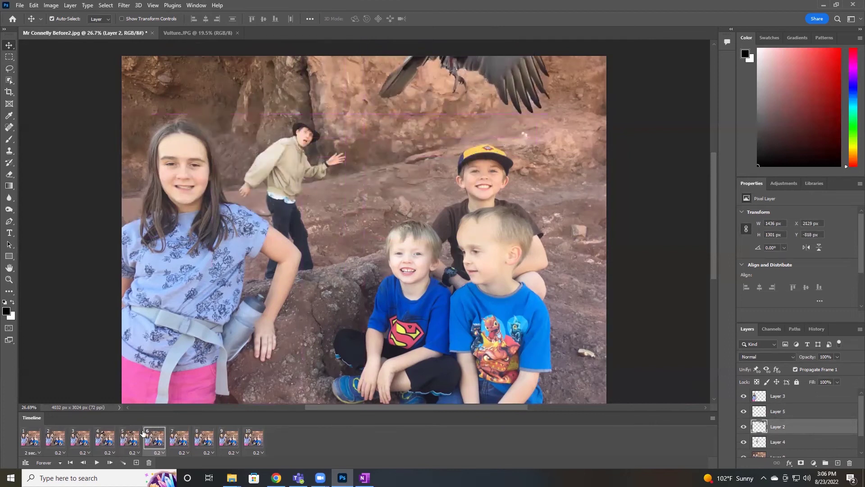
# Review frames 1 to 7 one by one to check the vulture's flight path and the man's position.
pyautogui.click(127, 439)
pyautogui.click(100, 439)
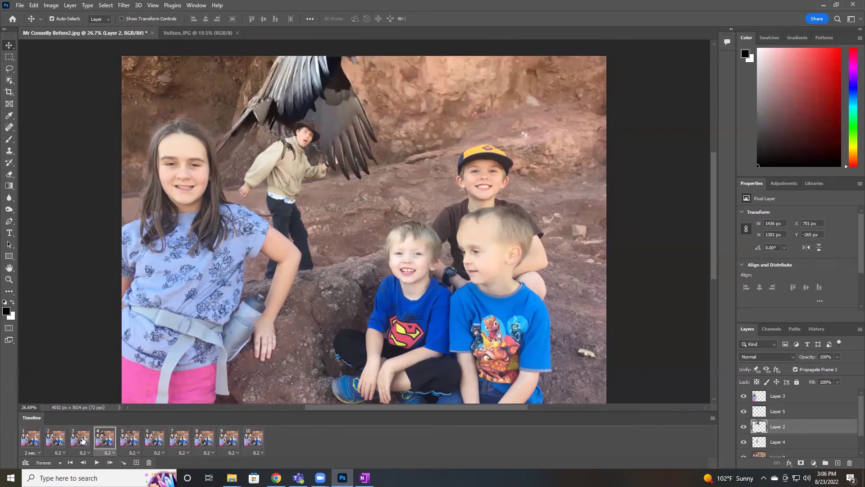
pyautogui.click(77, 439)
pyautogui.click(30, 437)
pyautogui.click(58, 439)
pyautogui.click(80, 439)
pyautogui.click(108, 439)
pyautogui.click(131, 440)
pyautogui.click(155, 438)
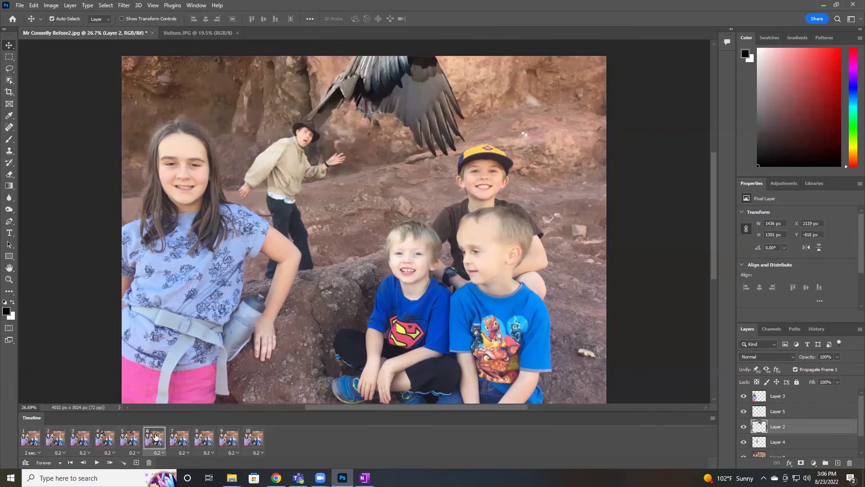
pyautogui.click(182, 440)
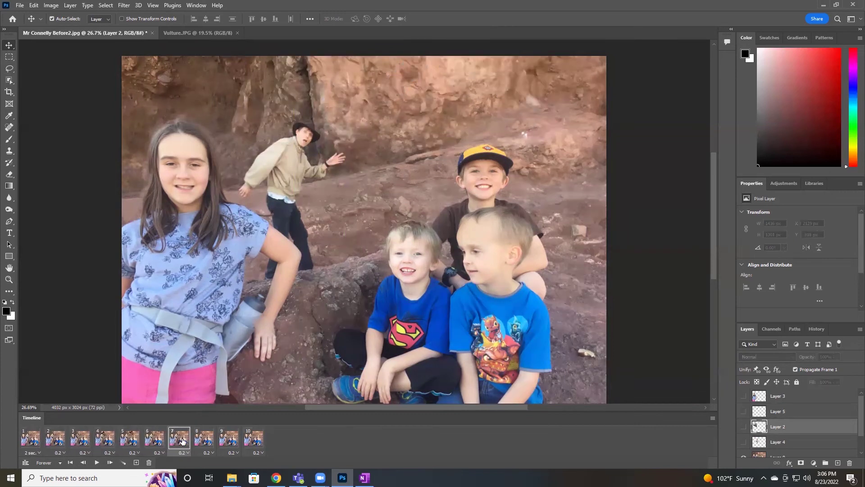
pyautogui.click(151, 440)
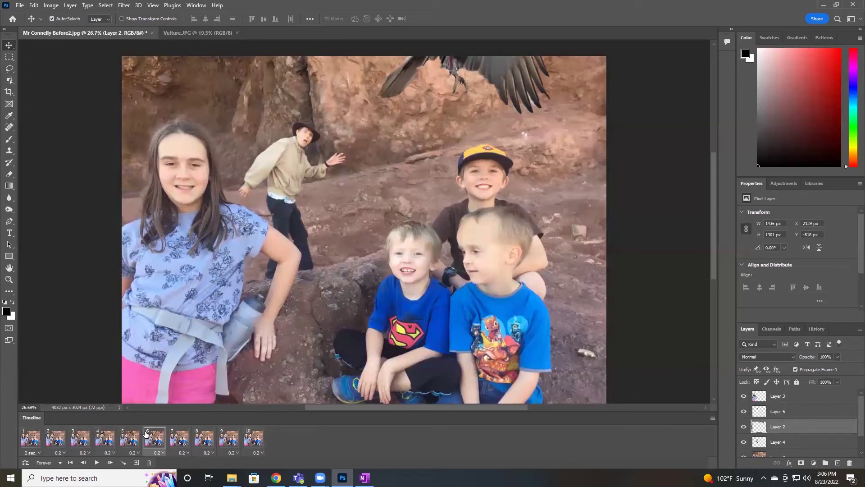
pyautogui.click(181, 436)
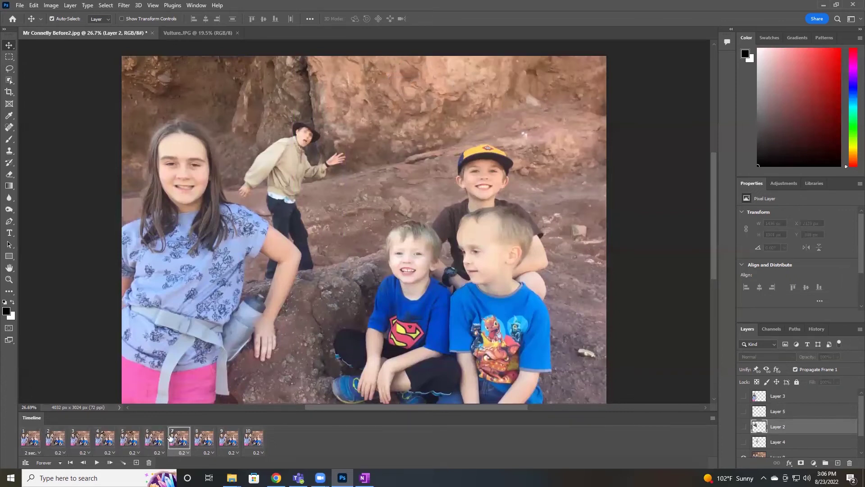
pyautogui.click(104, 437)
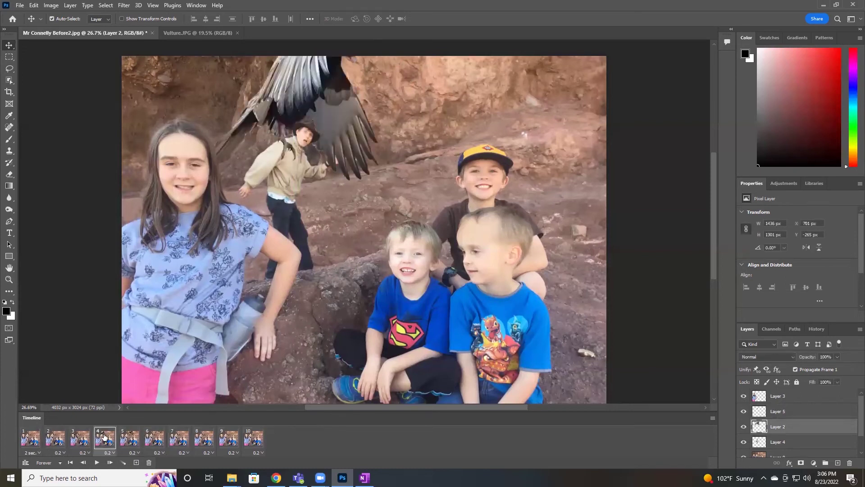
# In frame 5, hide Layer 0, move the man's body and head under the vulture, head about X 2138 px, Y 355 px, and compare with frame 4.
pyautogui.click(134, 438)
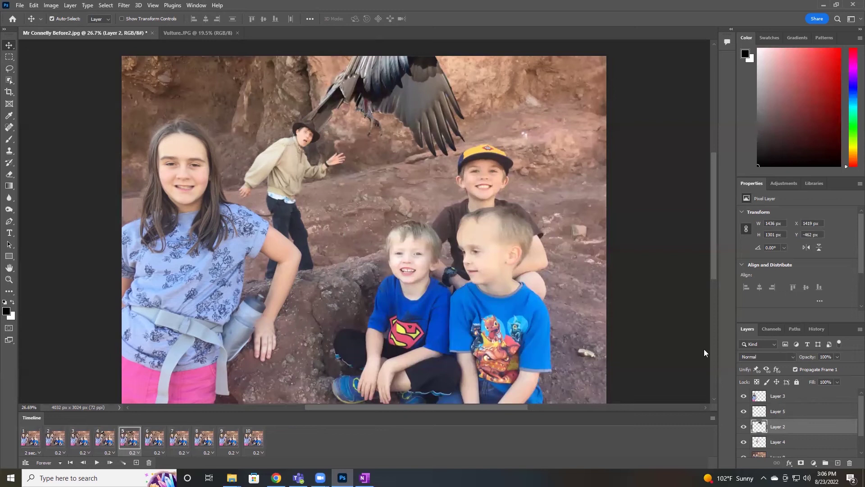
pyautogui.scroll(-2, 791, 435)
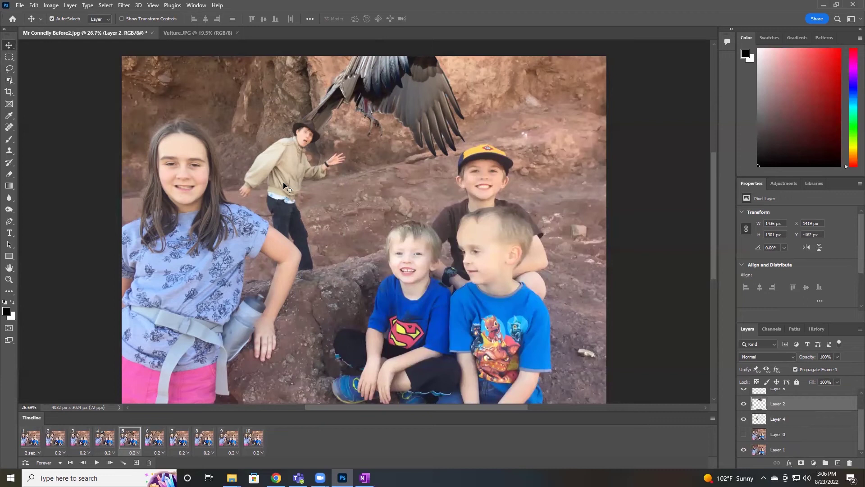
pyautogui.moveTo(286, 186); pyautogui.dragTo(369, 160)
pyautogui.moveTo(307, 141); pyautogui.dragTo(393, 118)
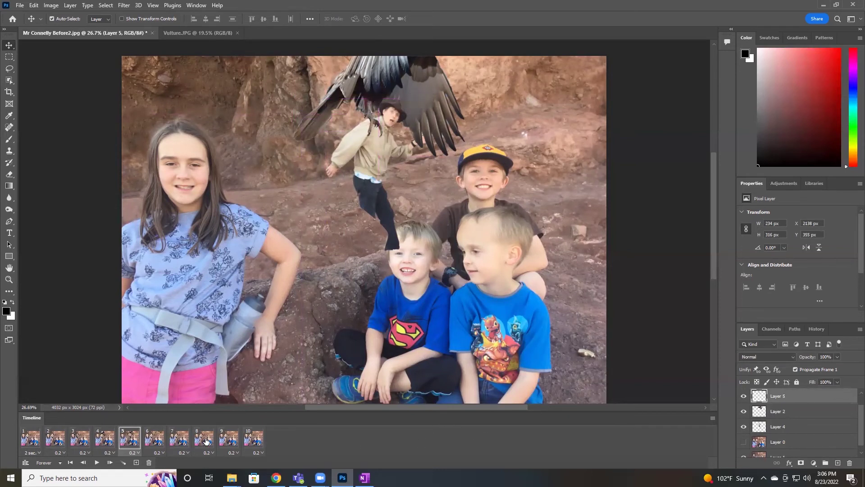
pyautogui.click(102, 438)
pyautogui.click(127, 439)
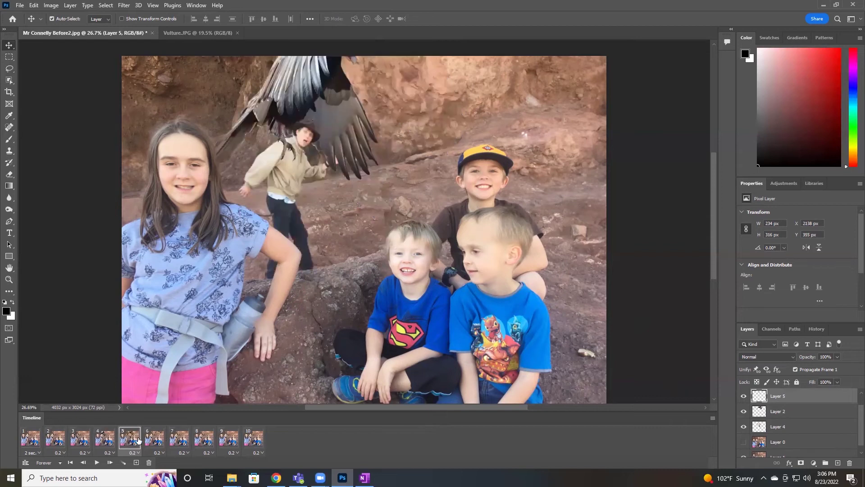
# In frame 6, hide Layer 0, move the man's body and head under the vulture's claws, head about X 2848 px, Y 0 px, and check frame 5.
pyautogui.click(155, 438)
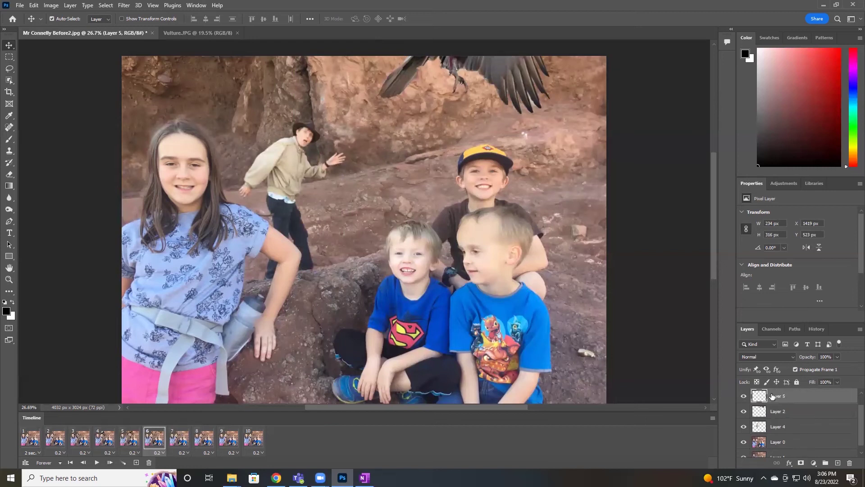
pyautogui.click(744, 441)
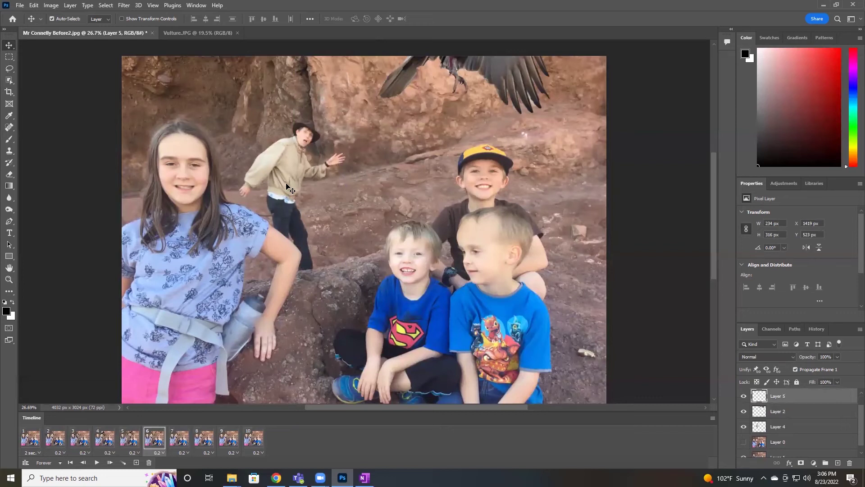
pyautogui.moveTo(286, 186); pyautogui.dragTo(455, 120)
pyautogui.moveTo(309, 137); pyautogui.dragTo(480, 73)
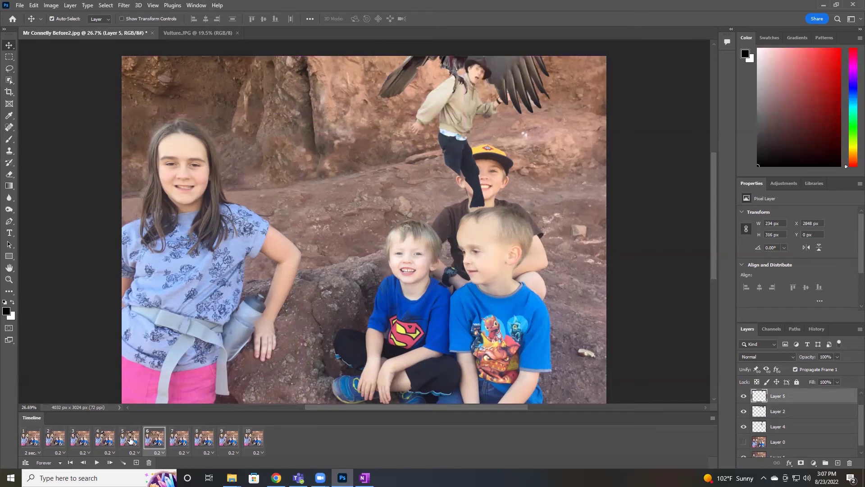
pyautogui.click(146, 438)
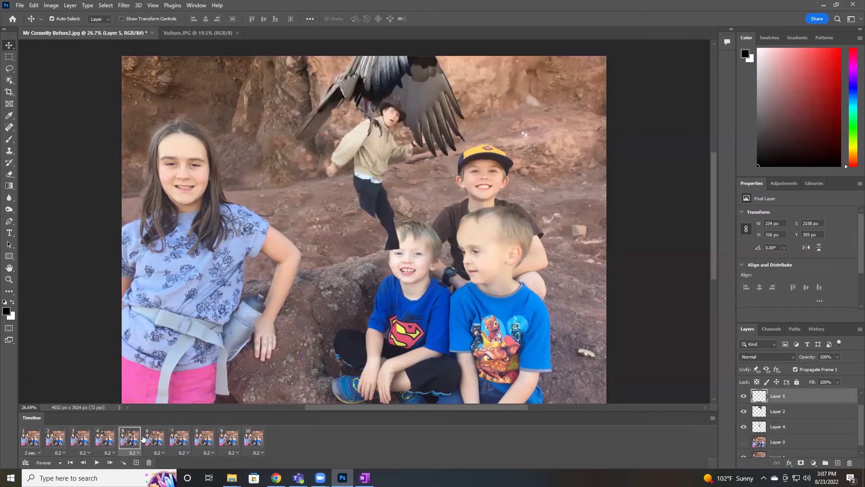
# In frame 7, hide the Layer 0 photo and show the man's body and head layers, leaving the vulture layer hidden.
pyautogui.click(182, 438)
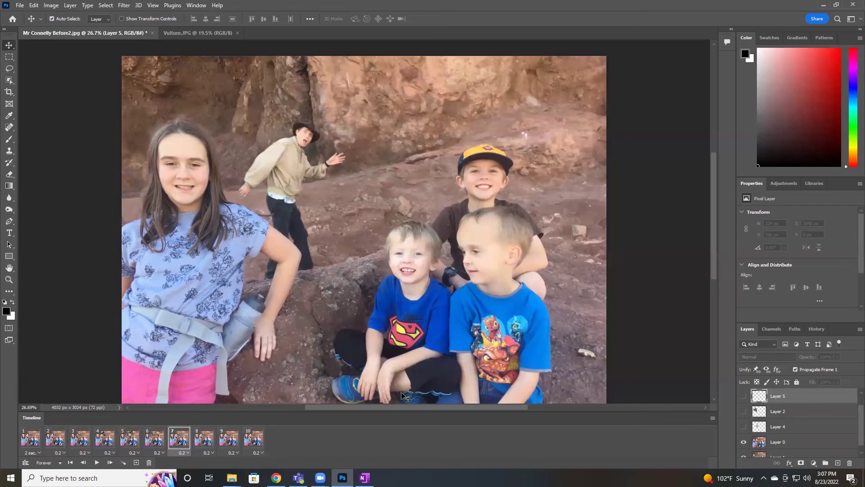
pyautogui.click(744, 444)
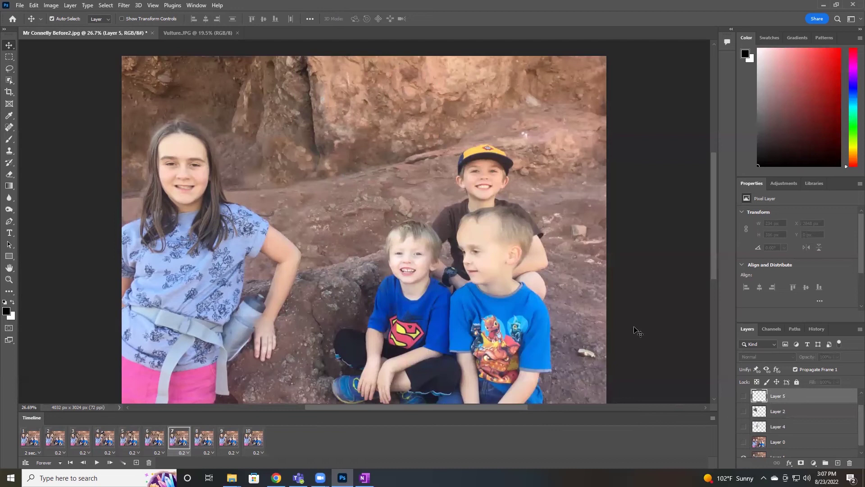
pyautogui.click(744, 427)
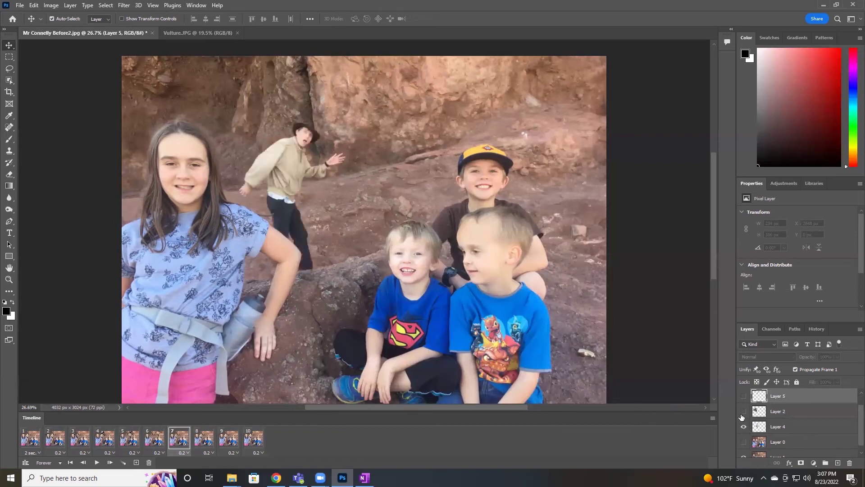
pyautogui.click(744, 411)
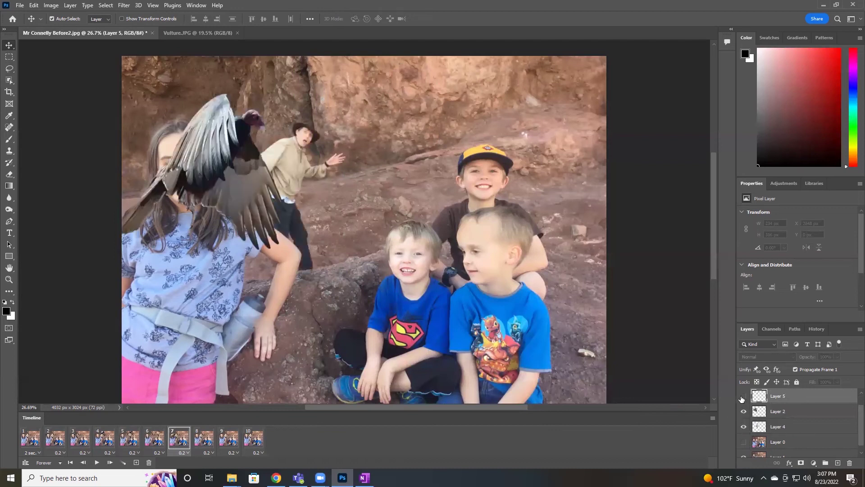
pyautogui.click(743, 396)
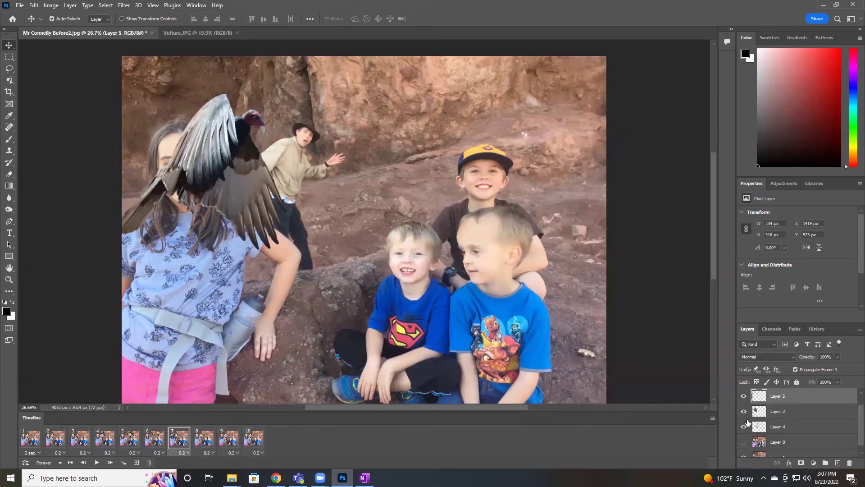
pyautogui.click(744, 411)
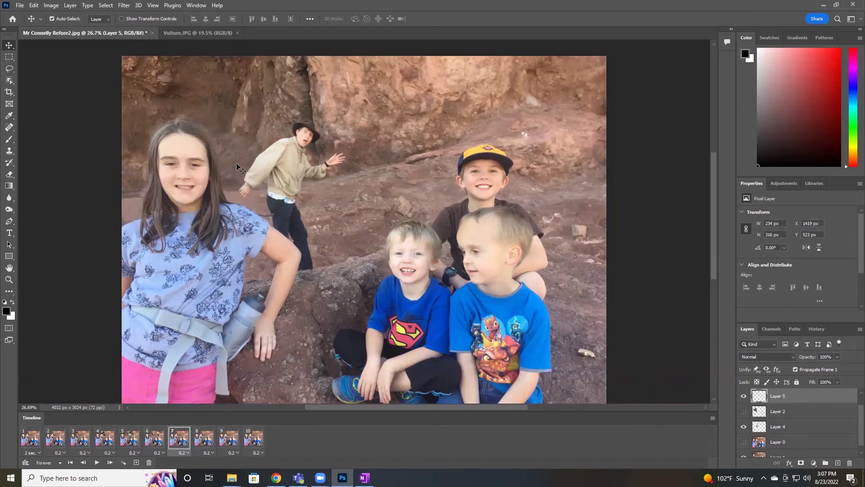
# In frame 7, hide the head layer and move the man's body partly off the photo's upper edge, about X 2813 px, Y -509 px.
pyautogui.moveTo(284, 180); pyautogui.dragTo(498, 80)
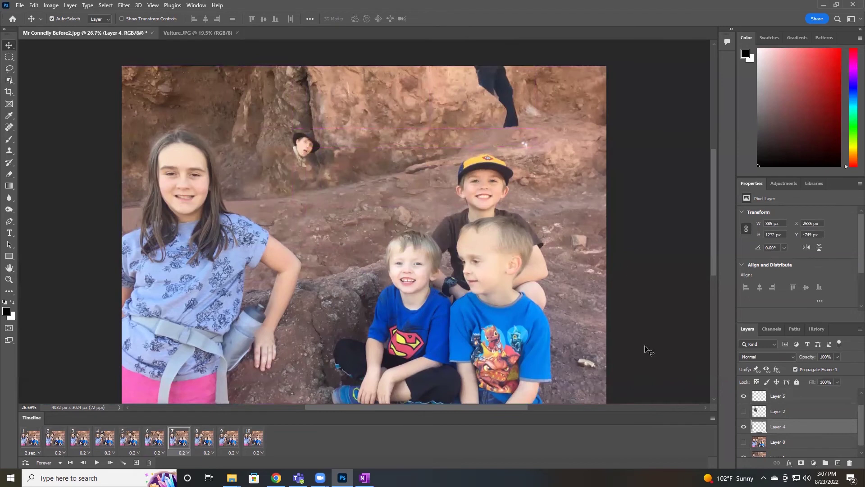
pyautogui.click(744, 397)
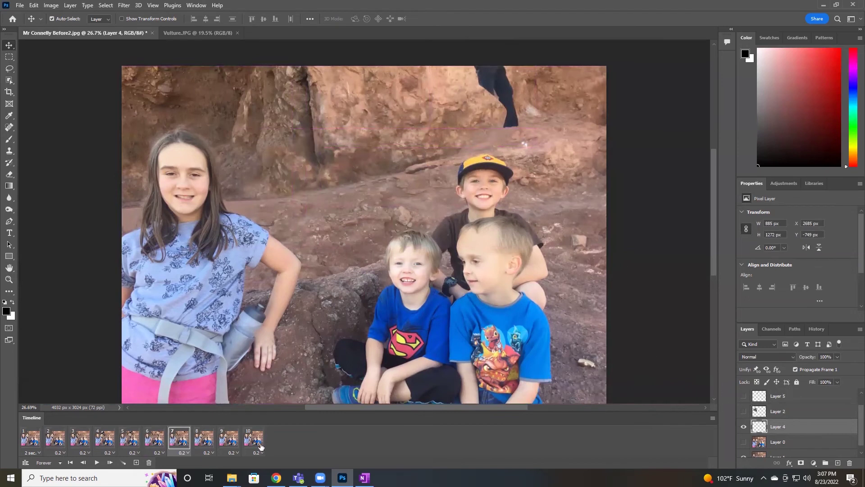
pyautogui.click(156, 438)
pyautogui.click(175, 436)
pyautogui.moveTo(490, 90); pyautogui.dragTo(507, 113)
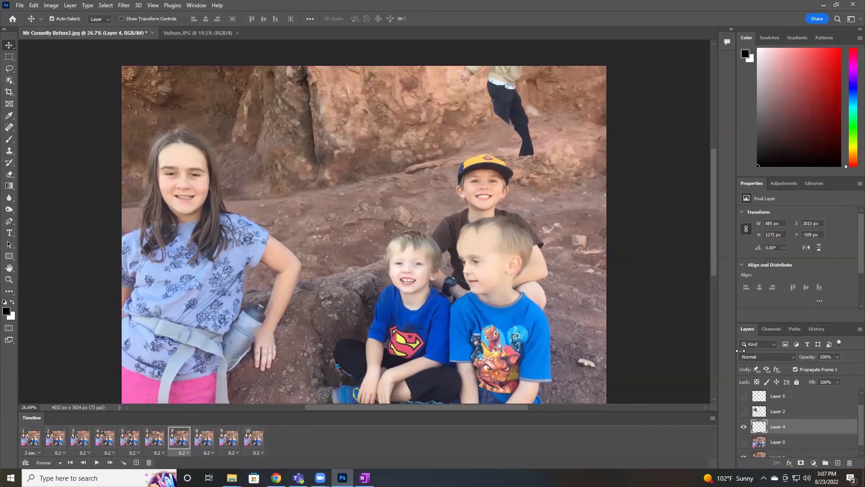
# In frame 8, hide Layer 0, show the man's body, move it toward the upper-right corner, about X 3352 px, Y -916 px, and compare with frame 7.
pyautogui.click(202, 439)
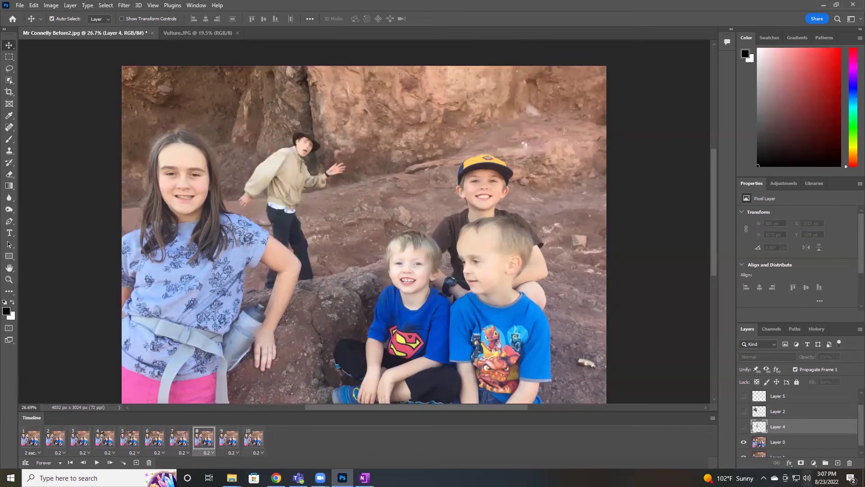
pyautogui.moveTo(287, 195); pyautogui.dragTo(399, 126)
pyautogui.hotkey('ctrl', 'z')
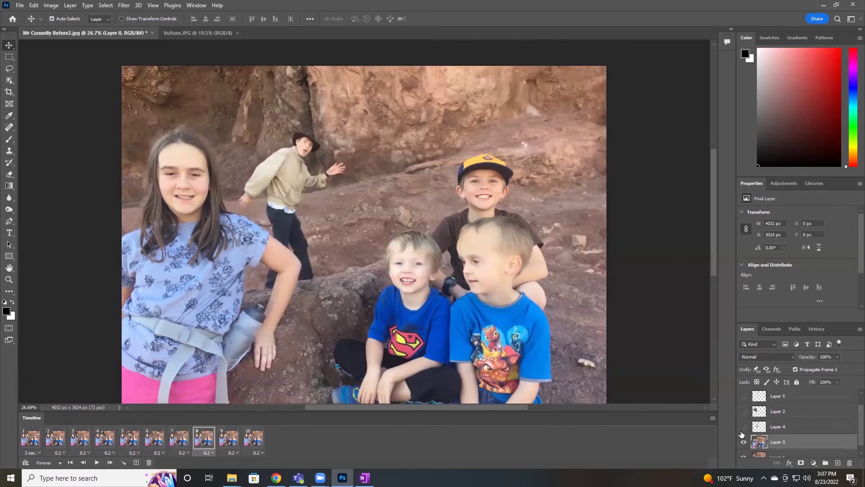
pyautogui.scroll(-1, 756, 441)
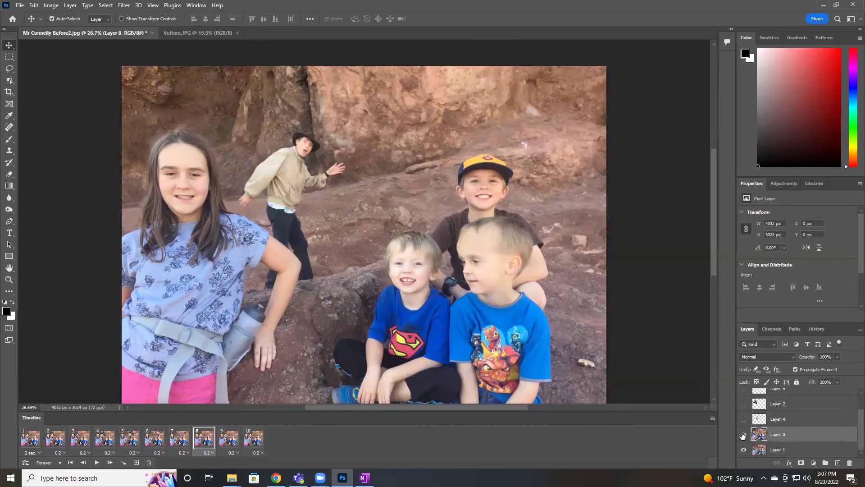
pyautogui.click(743, 434)
pyautogui.click(743, 420)
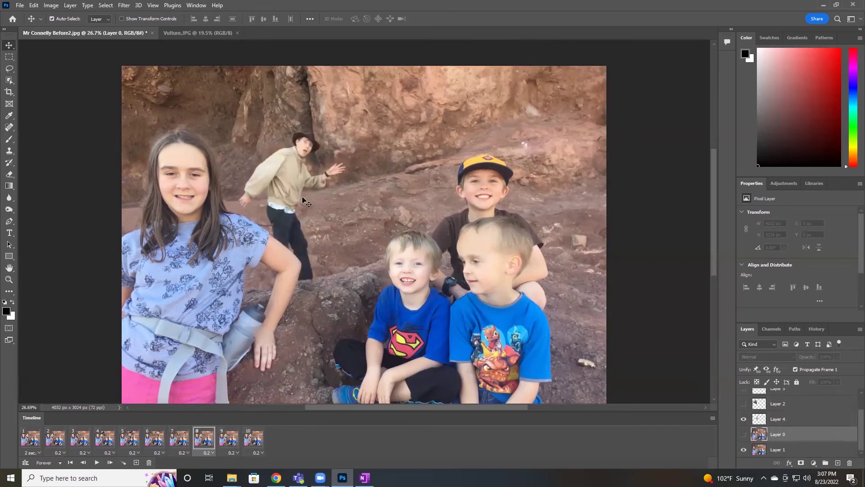
pyautogui.moveTo(291, 199); pyautogui.dragTo(582, 66)
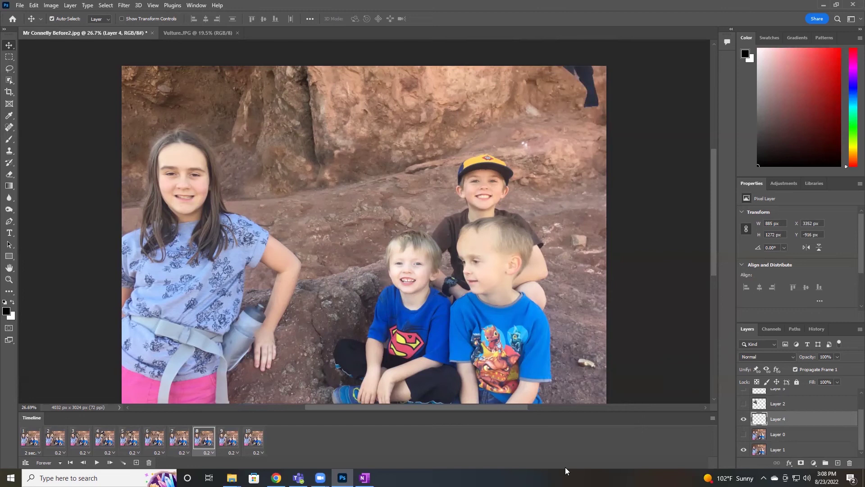
pyautogui.click(179, 440)
pyautogui.click(214, 440)
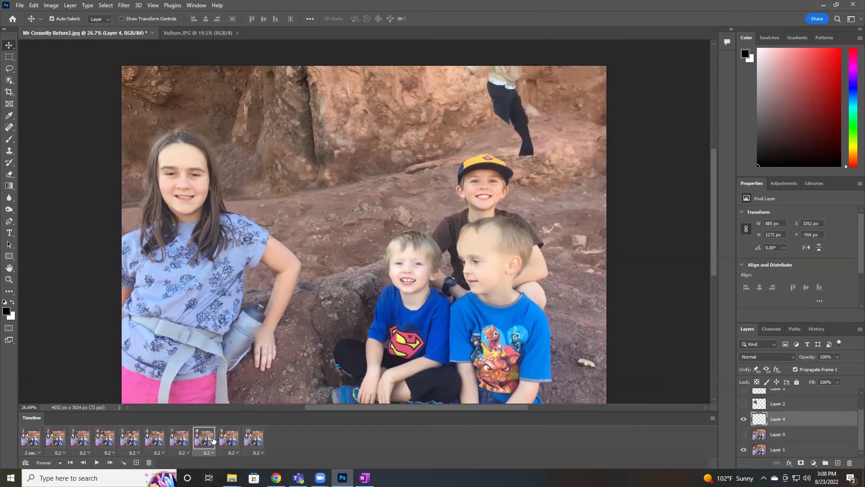
# Compare frames 8, 9 and 10, and hide the Layer 0 photo in both frame 9 and frame 10.
pyautogui.click(228, 440)
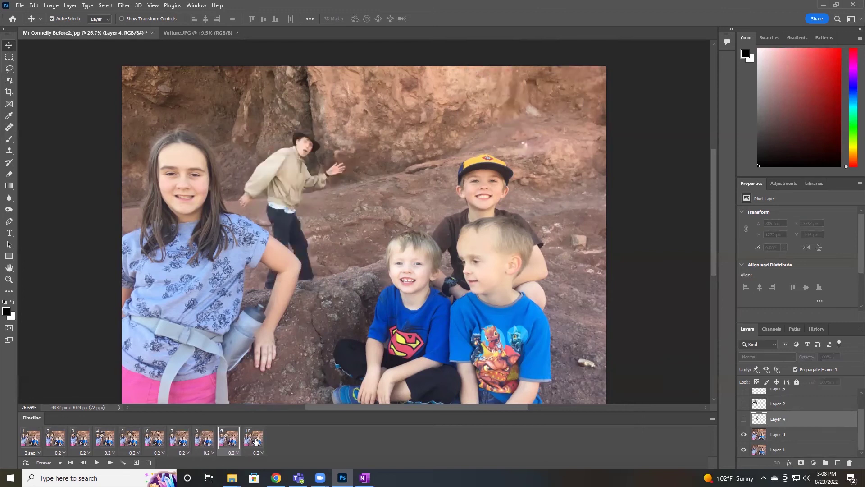
pyautogui.click(252, 441)
pyautogui.click(227, 440)
pyautogui.click(204, 440)
pyautogui.click(229, 439)
pyautogui.click(743, 434)
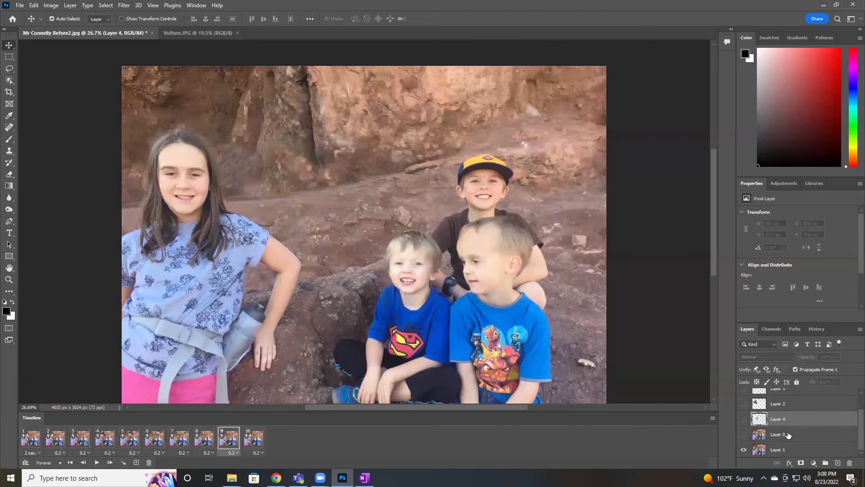
pyautogui.scroll(2, 791, 433)
pyautogui.scroll(-2, 787, 433)
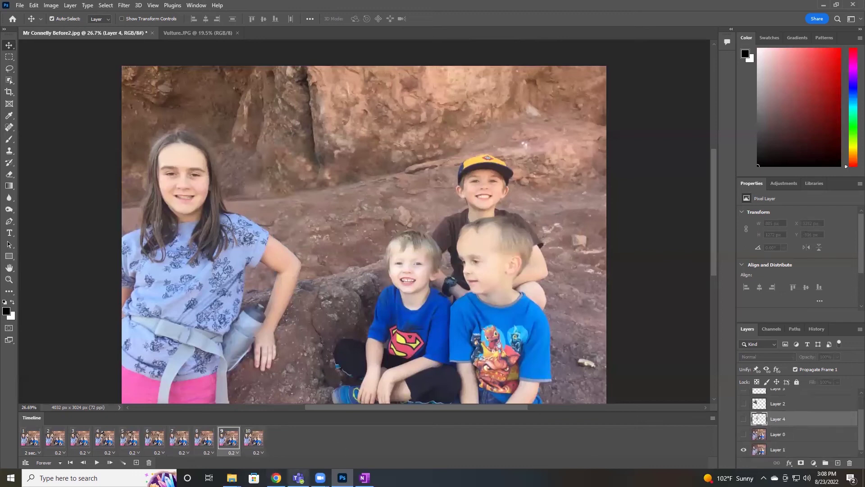
pyautogui.click(256, 439)
pyautogui.click(743, 435)
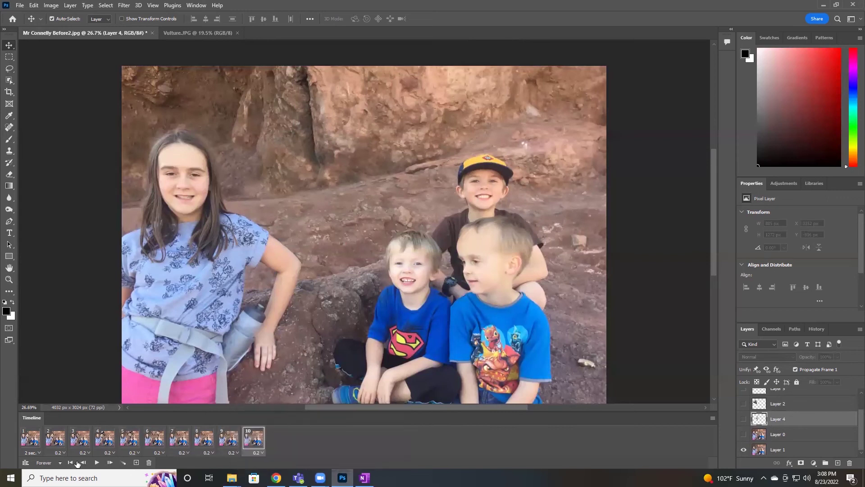
# Play the animation from frame 1 to review its timing, and stop the playback.
pyautogui.click(31, 439)
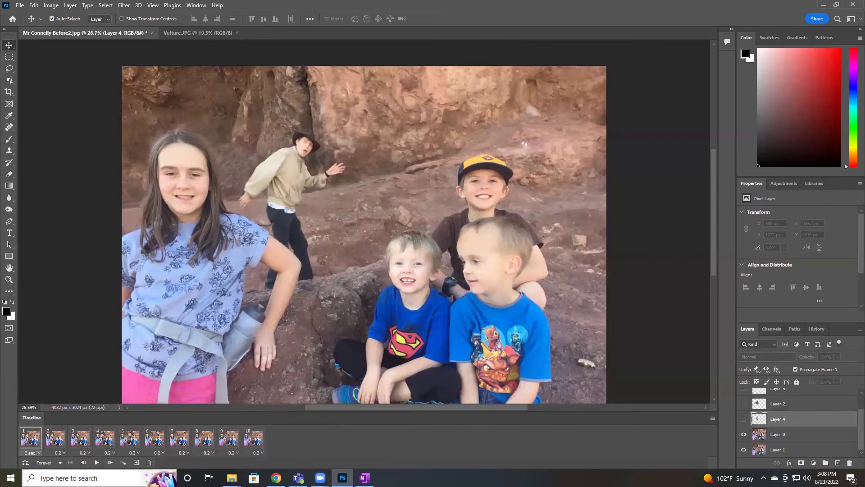
pyautogui.click(97, 463)
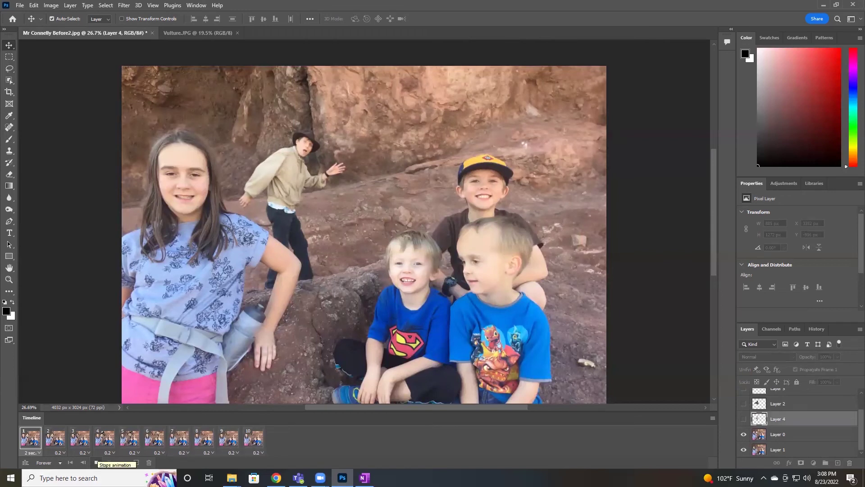
pyautogui.moveTo(277, 479)
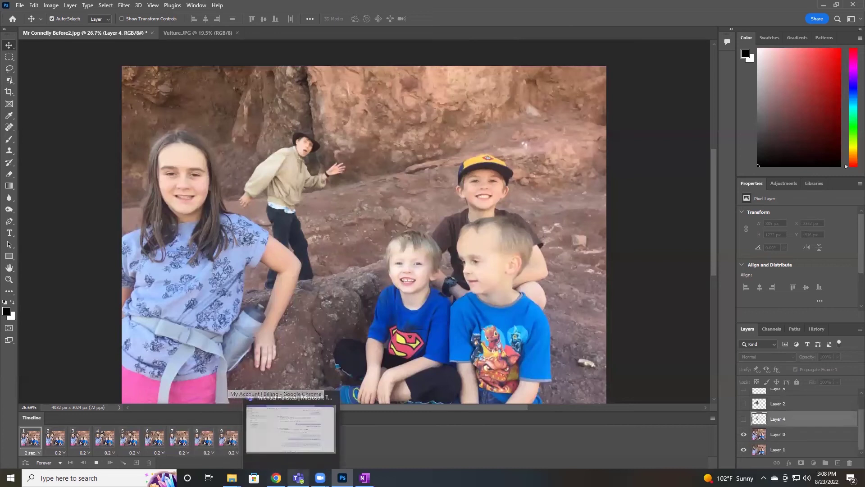
pyautogui.click(97, 462)
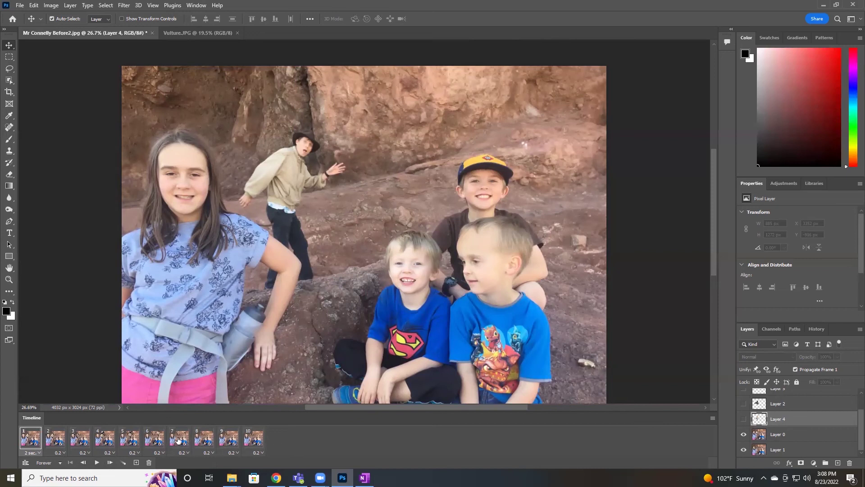
# Set the delay of frames 2 through 10 to 0.1 seconds.
pyautogui.click(56, 438)
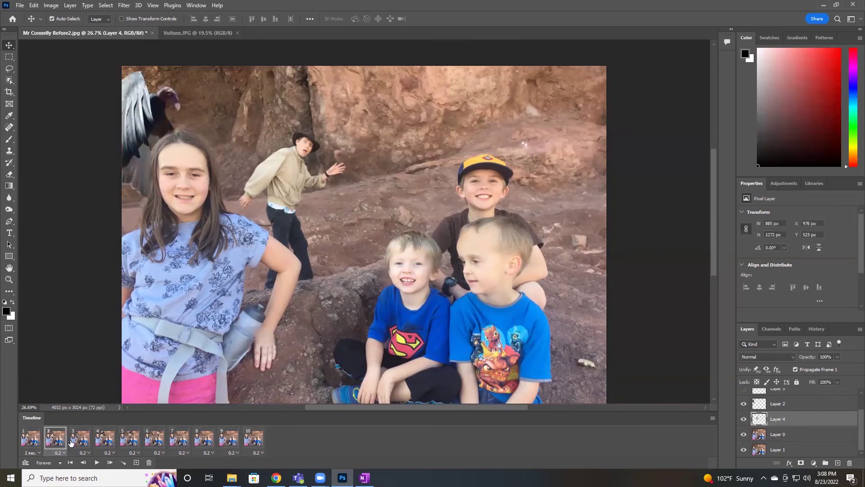
pyautogui.keyDown('shift'); pyautogui.click(256, 441); pyautogui.keyUp('shift')
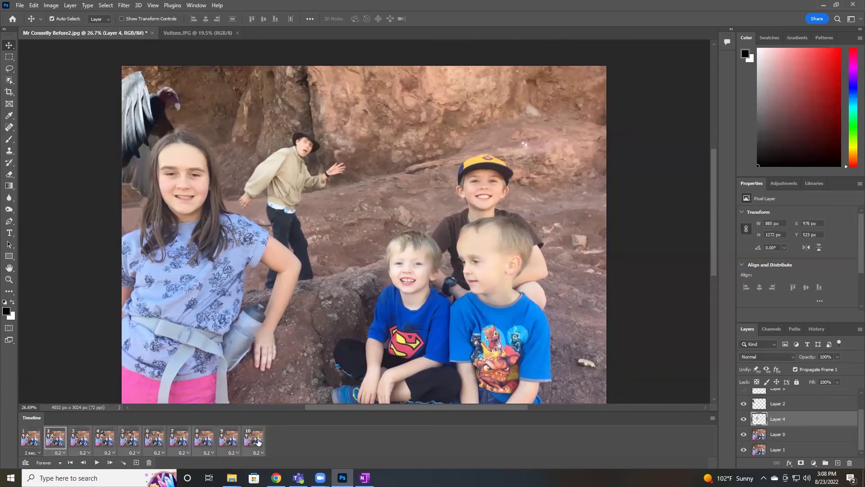
pyautogui.click(59, 452)
pyautogui.click(69, 371)
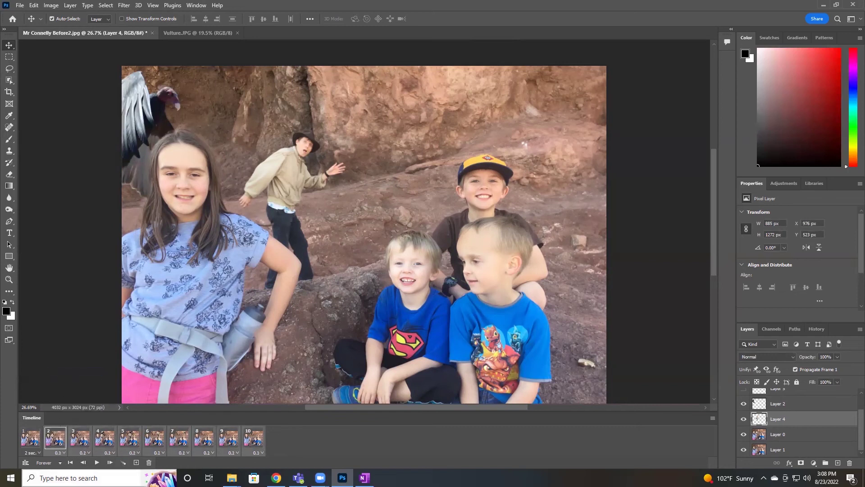
# Replay the animation with the shorter frame delays and stop it.
pyautogui.click(97, 462)
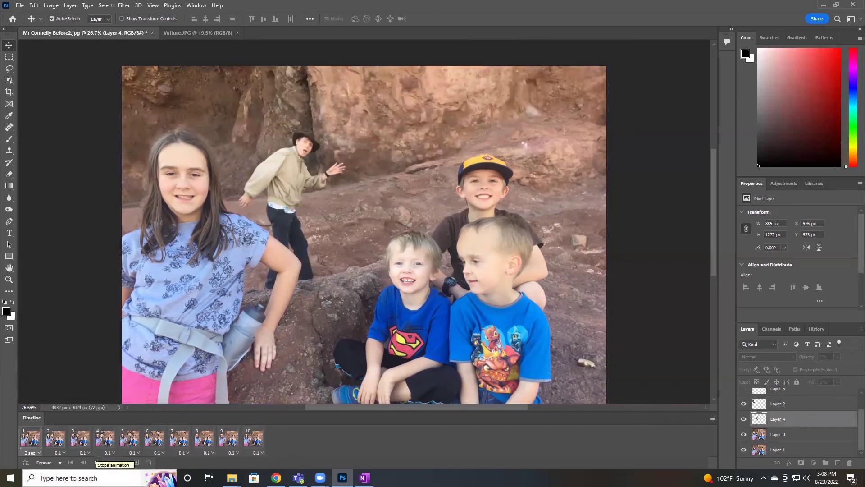
pyautogui.moveTo(365, 477)
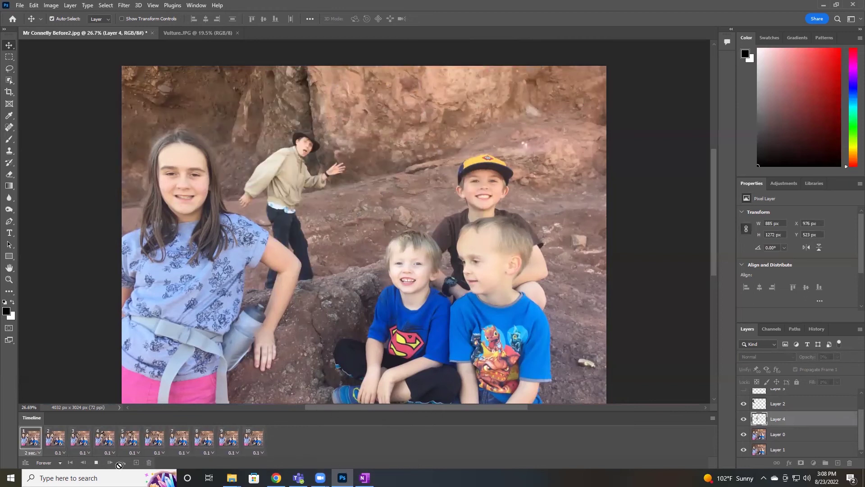
pyautogui.click(96, 464)
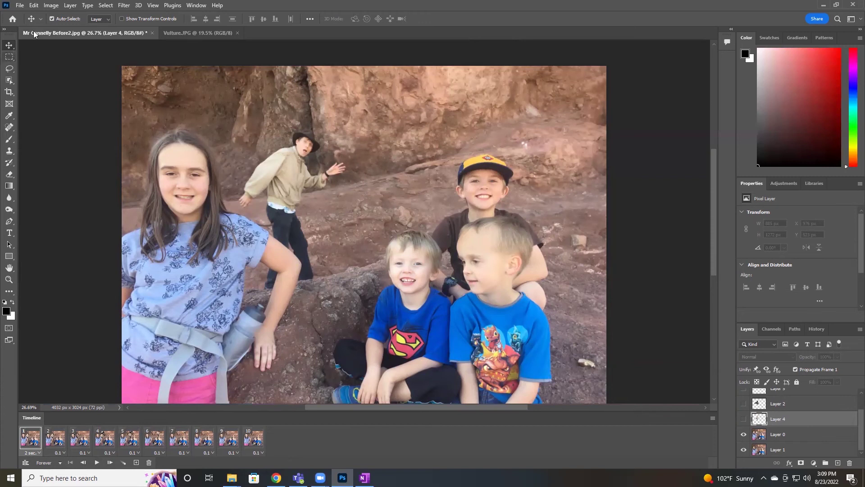
# Save the document as a PSD with maximized compatibility, reusing the existing "Vulture anim1" file's name with the number changed to 2.
pyautogui.click(20, 6)
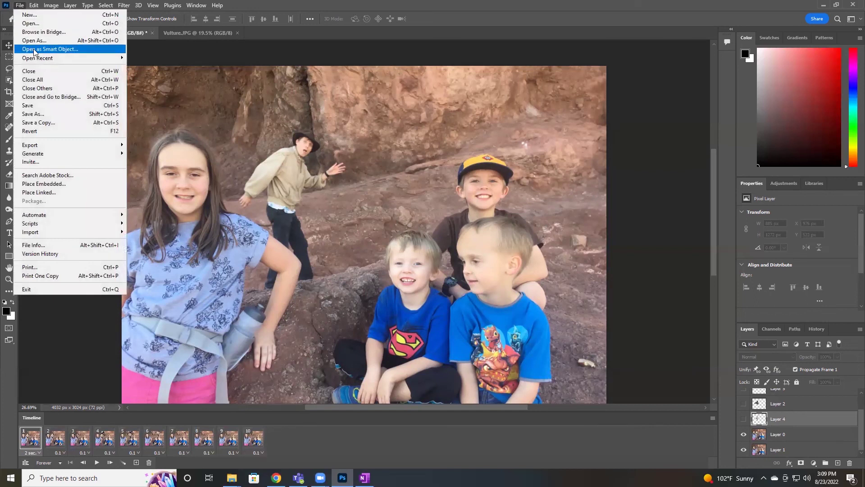
pyautogui.click(33, 113)
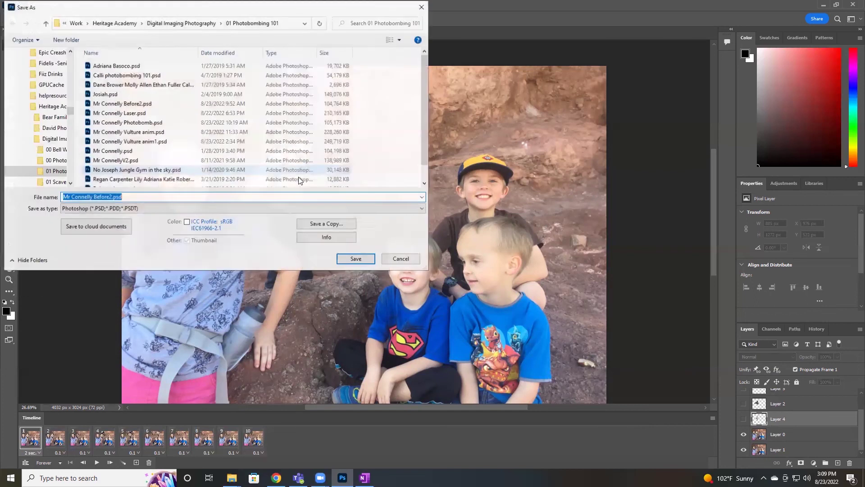
pyautogui.click(130, 142)
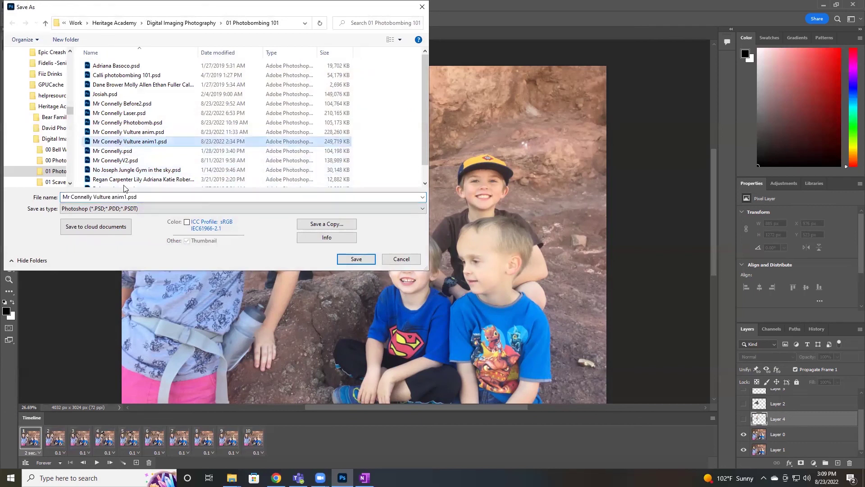
pyautogui.click(128, 198)
pyautogui.click(128, 199)
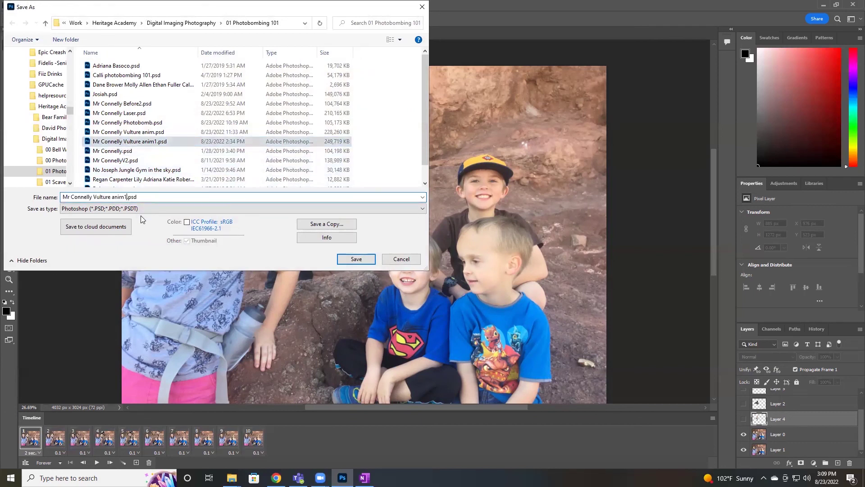
pyautogui.press('BackSpace')
pyautogui.write('2')
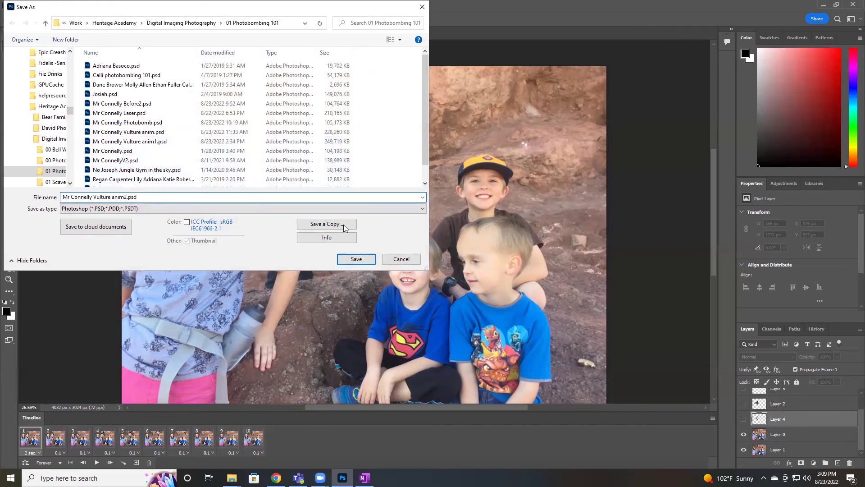
pyautogui.click(355, 260)
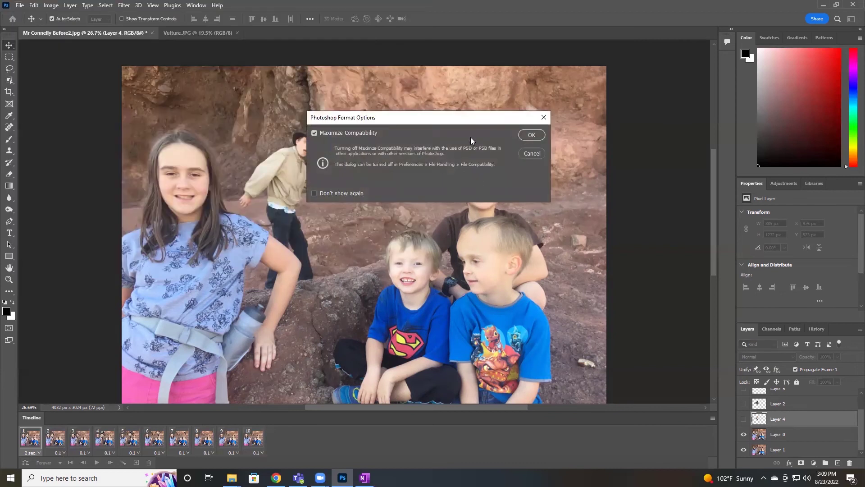
pyautogui.click(532, 135)
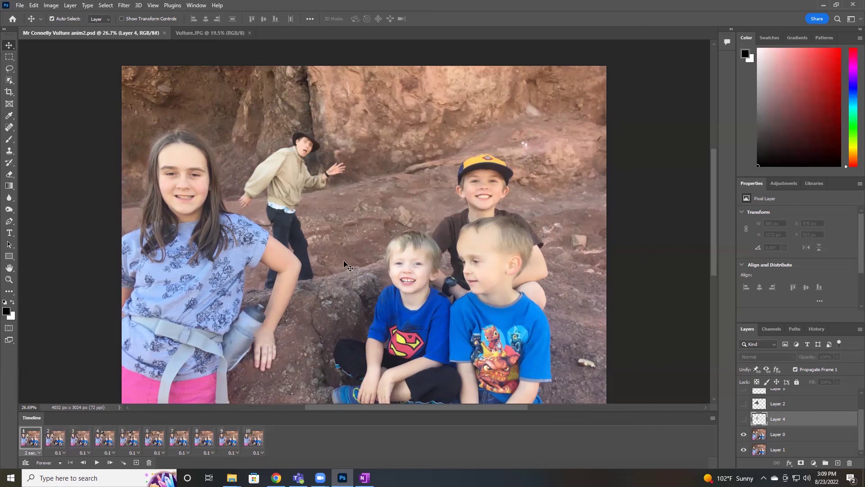
# Set up a Save for Web GIF export with a width of 1000 px, and preview the animation in the browser.
pyautogui.click(21, 5)
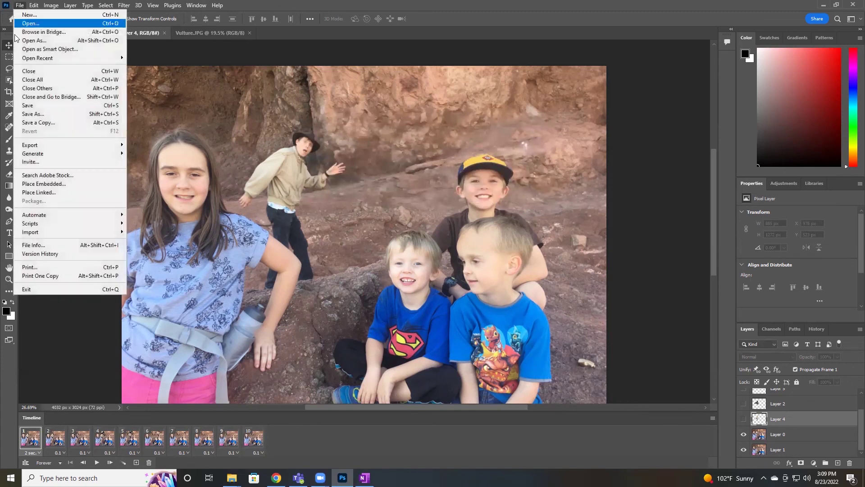
pyautogui.moveTo(45, 147)
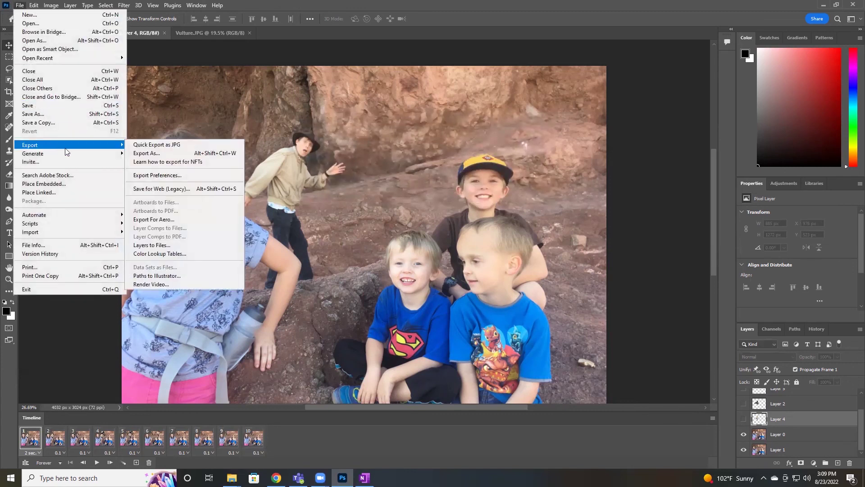
pyautogui.click(195, 190)
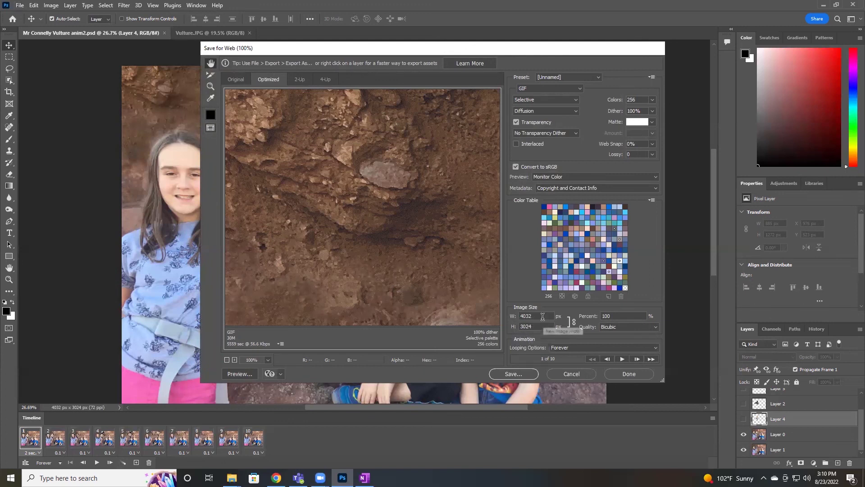
pyautogui.moveTo(542, 318); pyautogui.dragTo(509, 318)
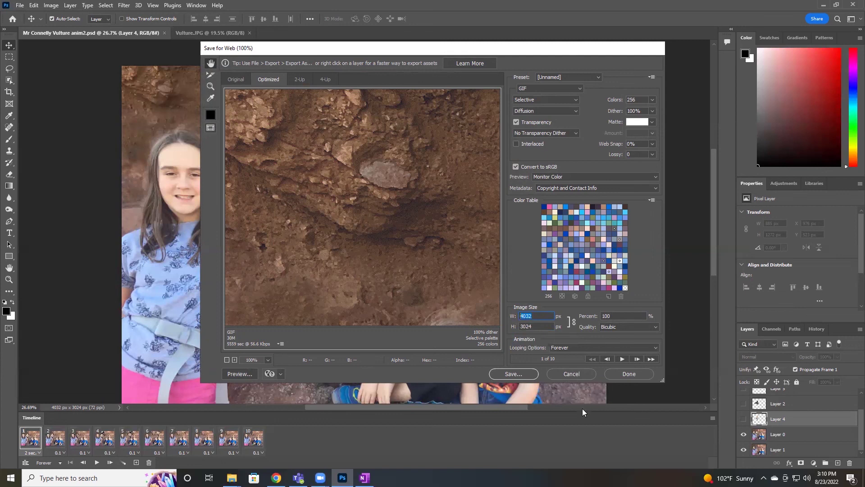
pyautogui.write('1000')
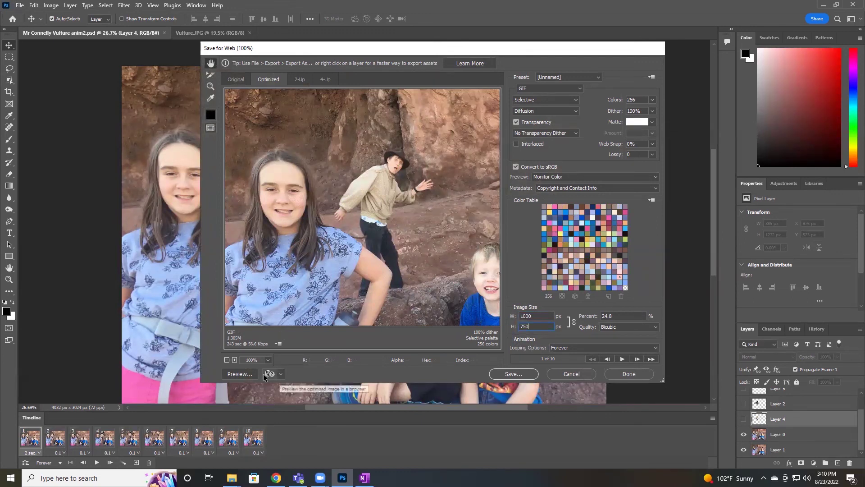
pyautogui.click(240, 374)
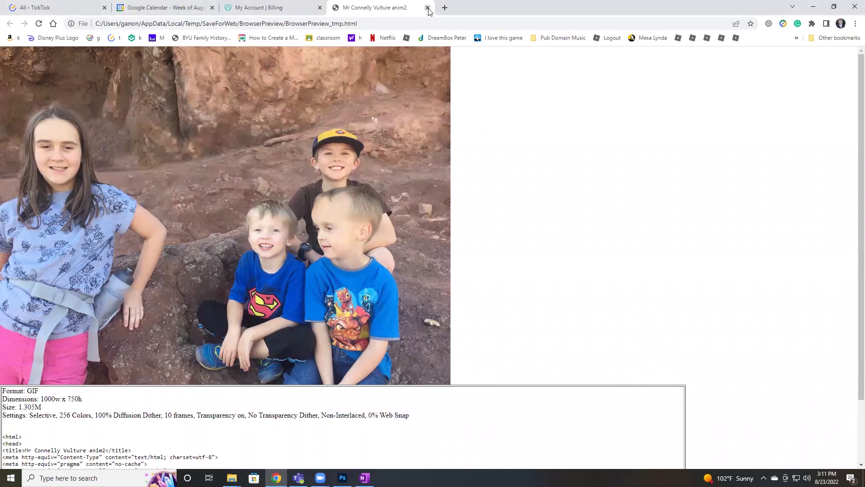
pyautogui.click(813, 7)
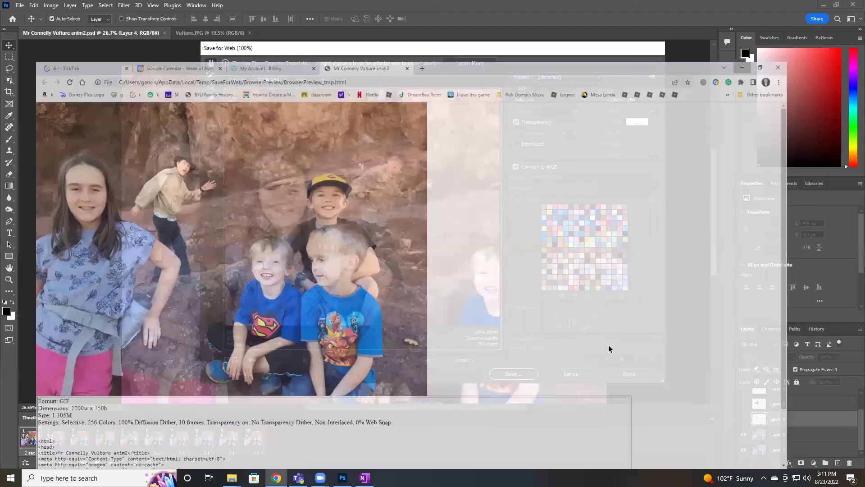
# Save the optimized GIF in the 02 Animated gif folder under the suggested Vulture-anim2 file name, as images only.
pyautogui.click(512, 373)
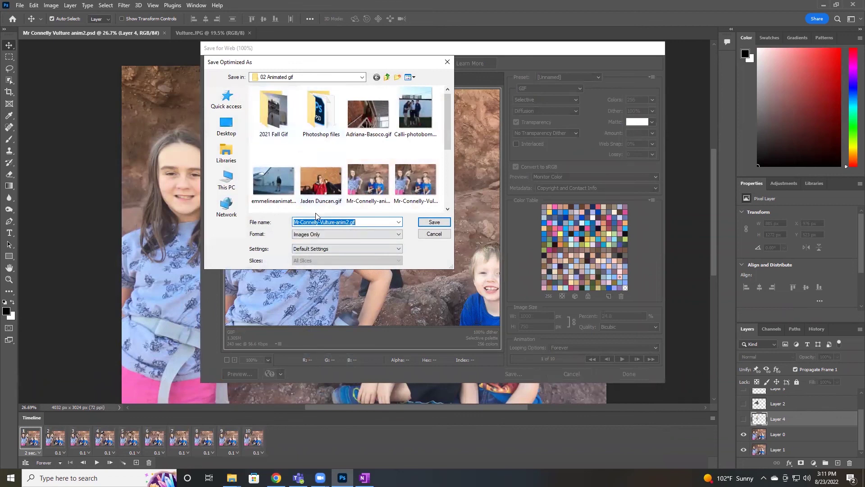
pyautogui.click(348, 222)
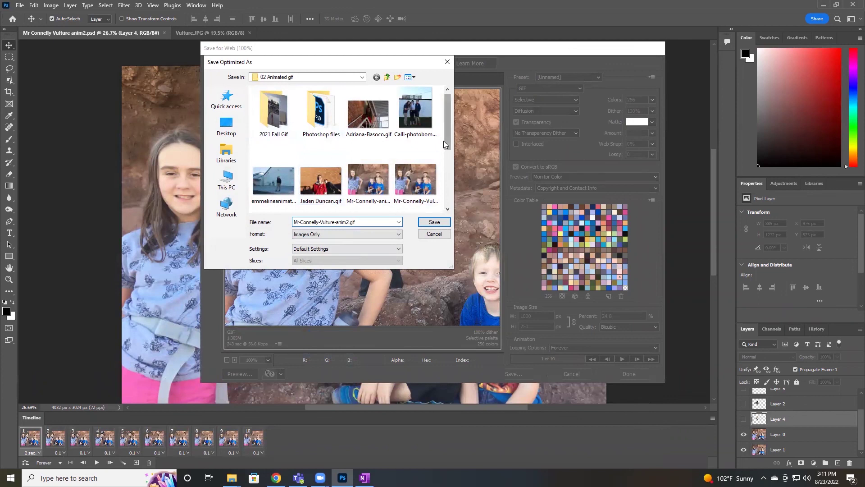
pyautogui.click(427, 223)
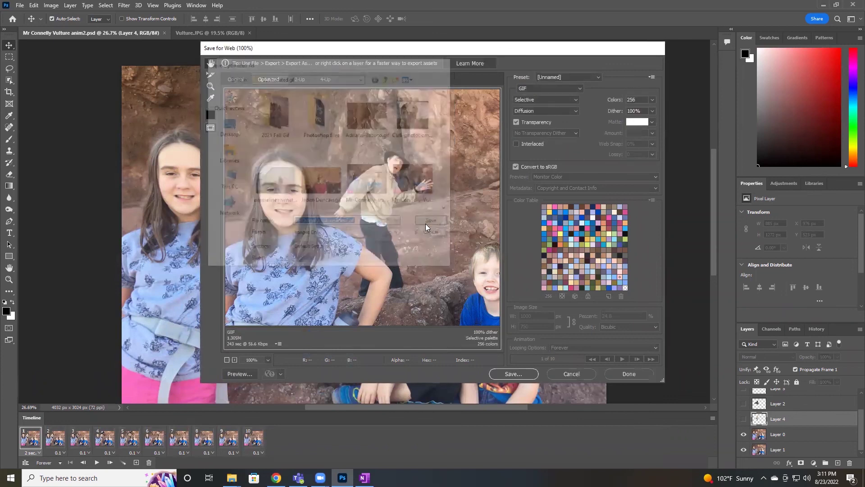